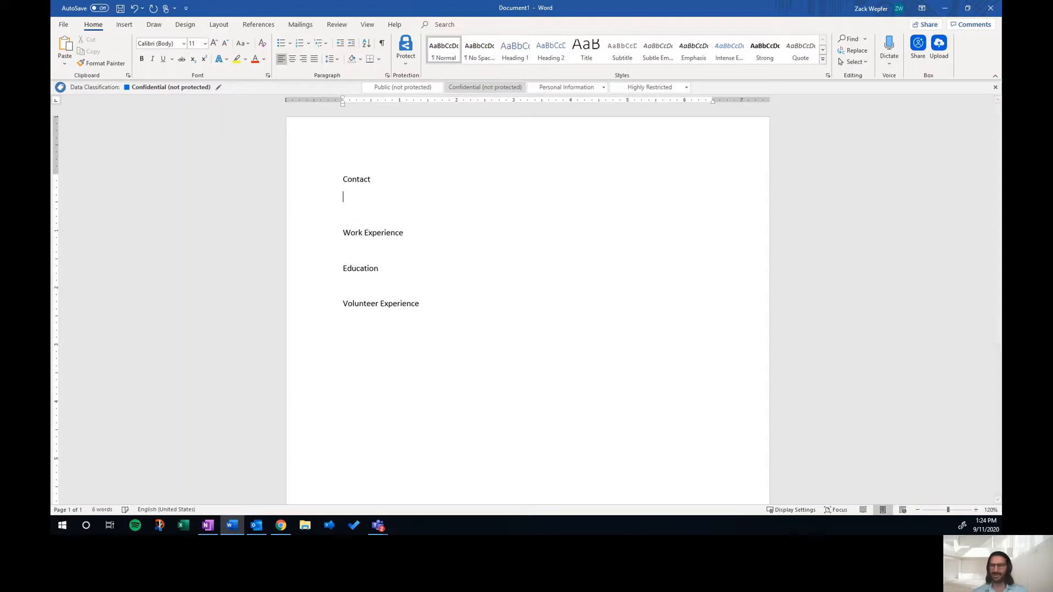
Step: Remove the empty line below the Contact heading
key(BackSpace)
key(BackSpace)
key(BackSpace)
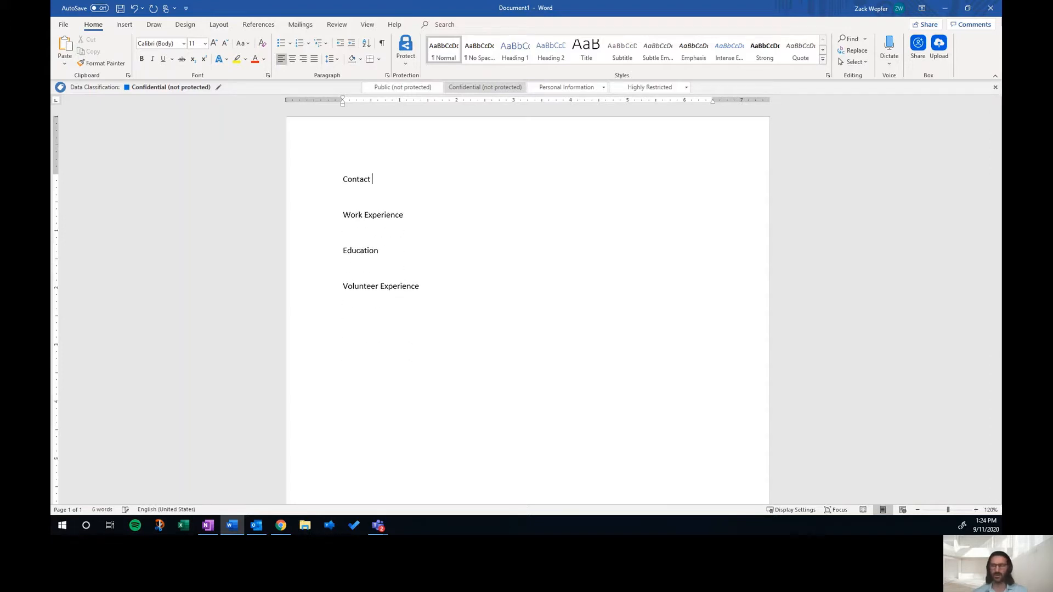
Step: Insert a one-column, four-row table below the Work Experience heading
click(361, 234)
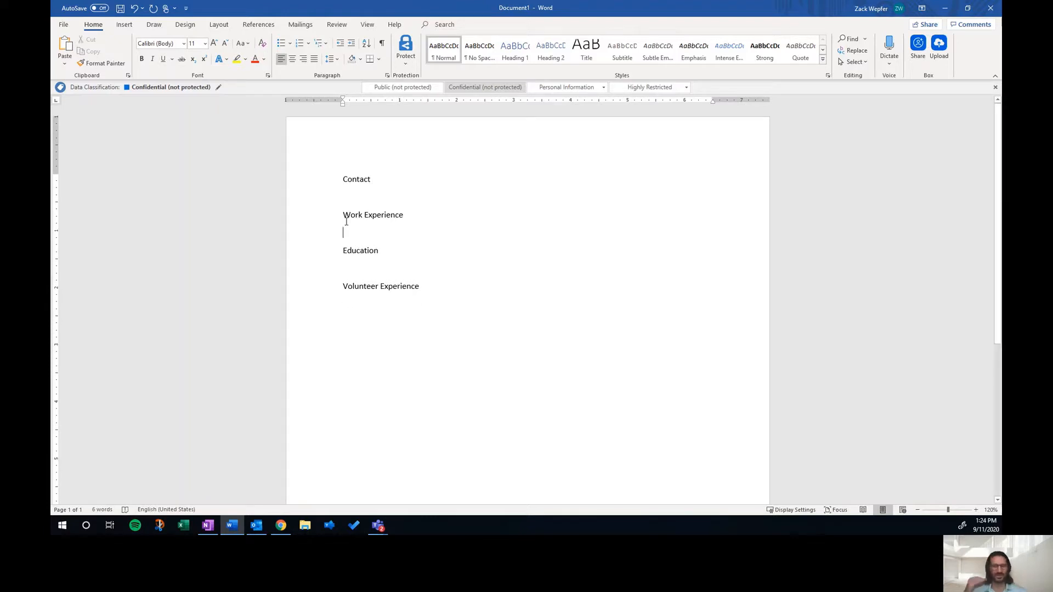
click(124, 25)
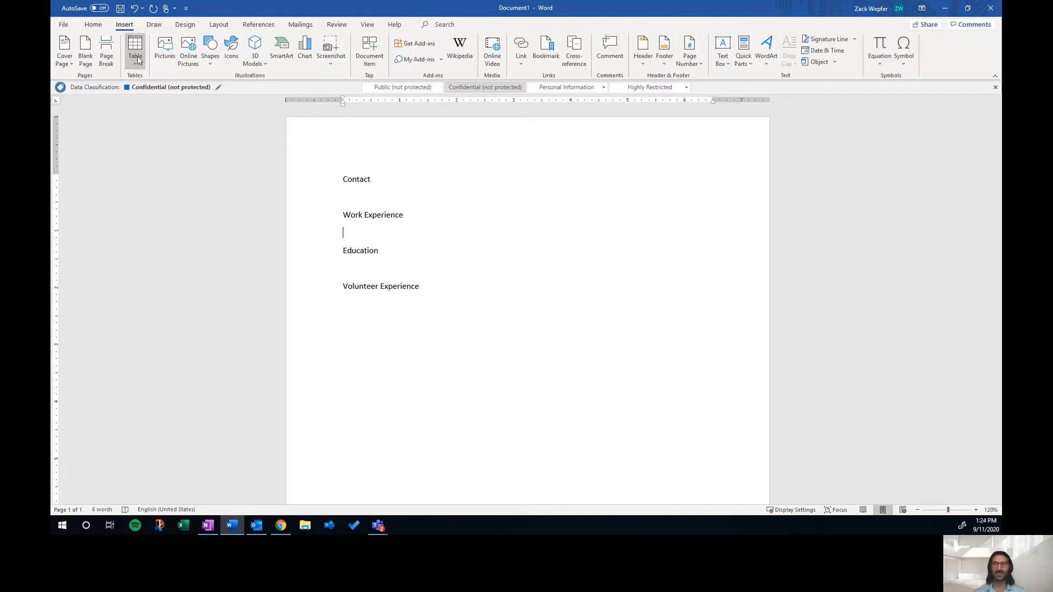
click(135, 49)
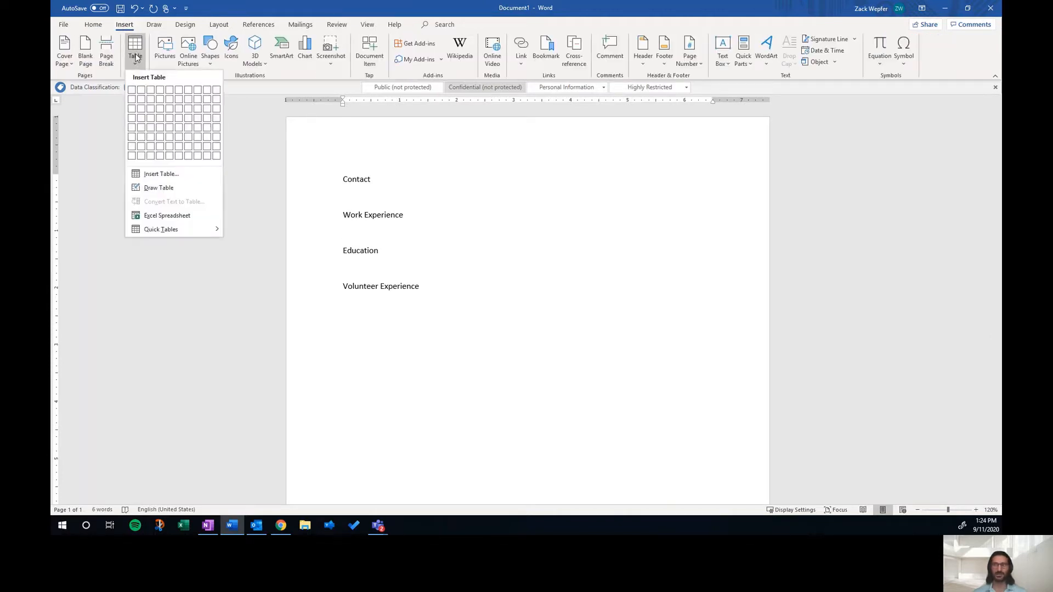
click(132, 124)
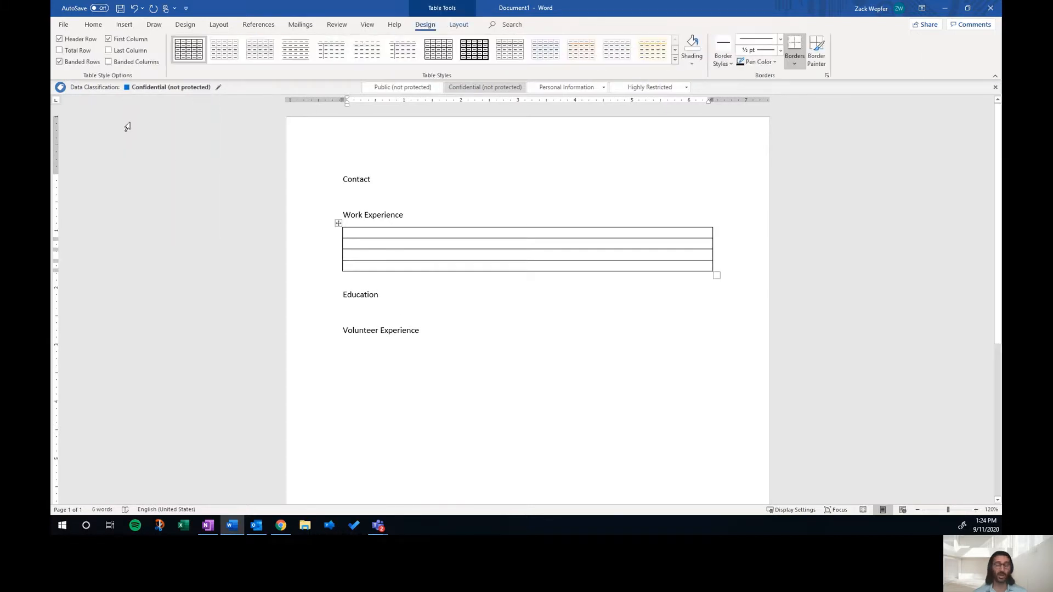
Step: Move the Contact, Work Experience, Education and Volunteer Experience headings into the table's rows
double_click(374, 179)
drag(366, 179, 367, 233)
drag(412, 197, 366, 240)
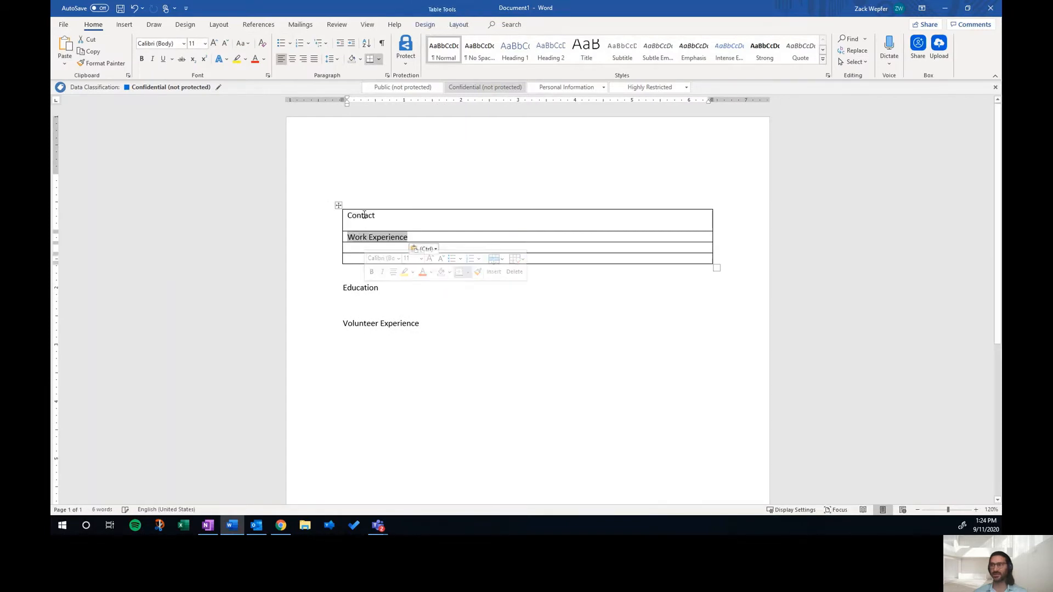
drag(384, 288, 366, 252)
drag(369, 327, 370, 270)
click(451, 298)
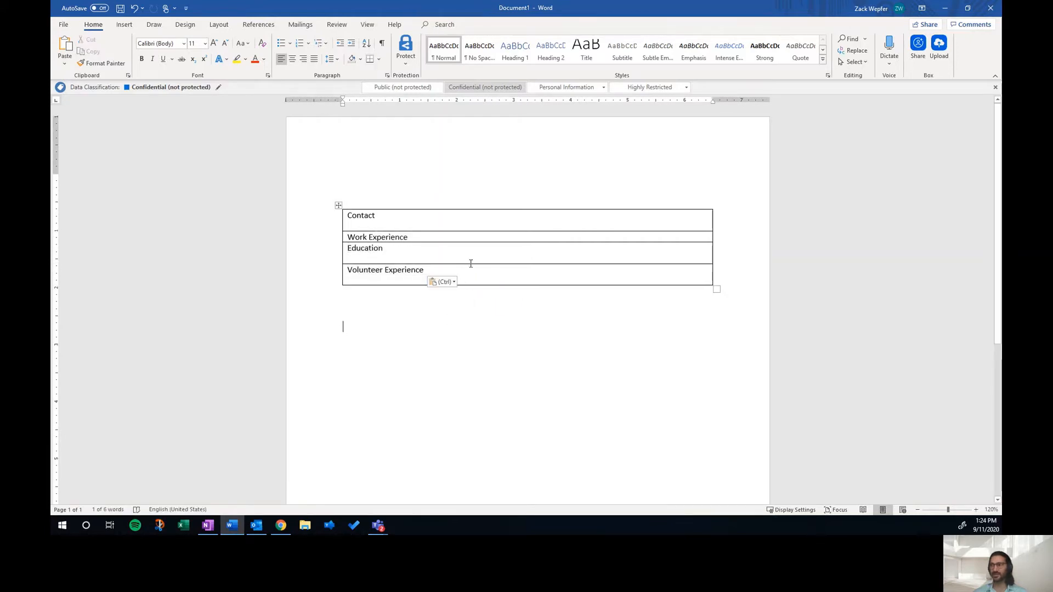
Step: Enlarge the Education and Work Experience rows and move the table up the page
drag(471, 264, 460, 316)
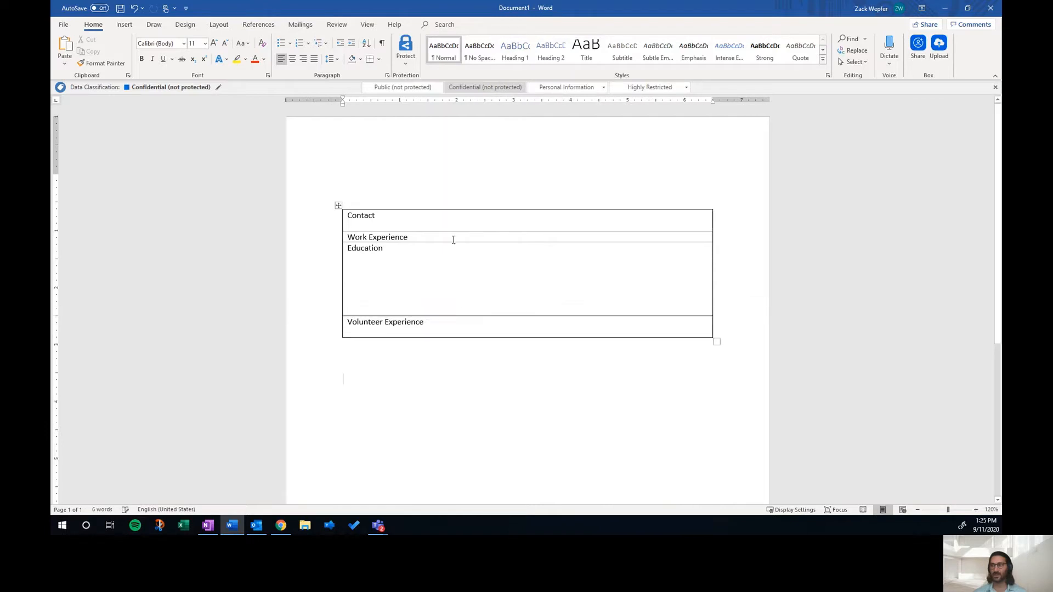
drag(454, 243, 443, 286)
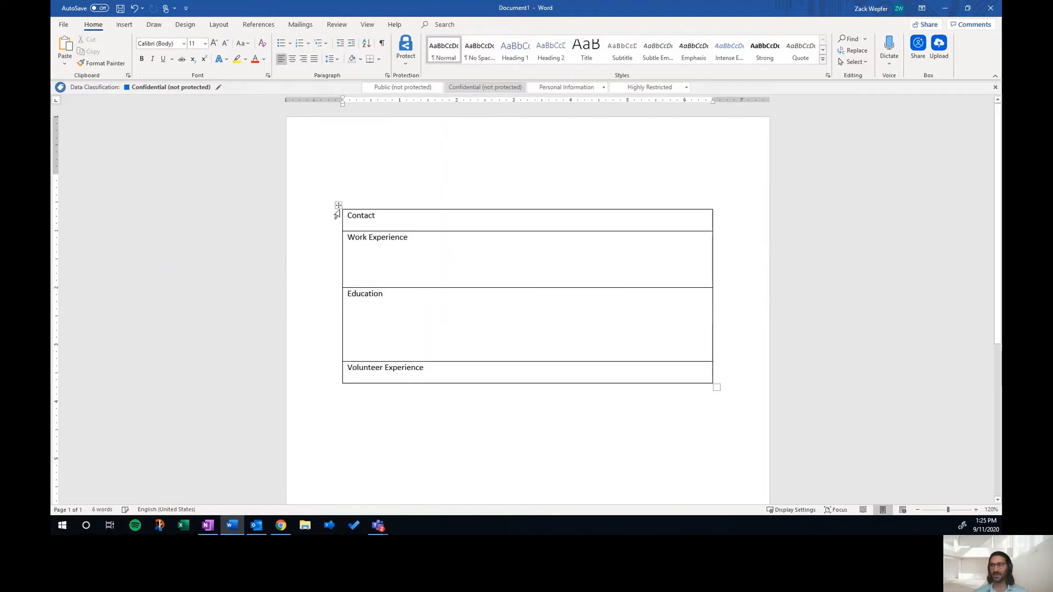
drag(339, 205, 344, 167)
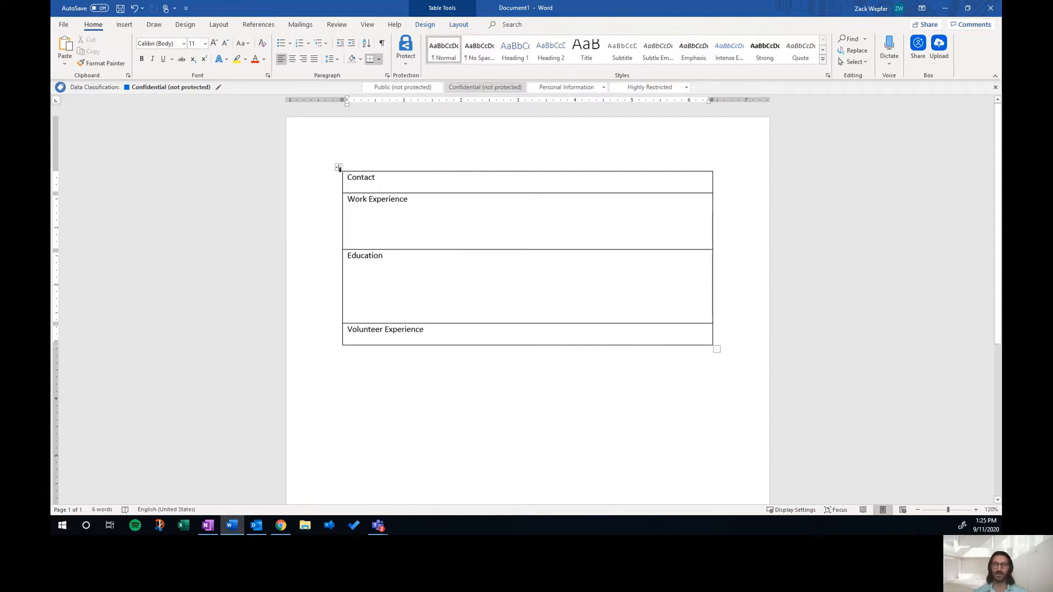
Step: Delete the whole table together with its headings, leaving a blank page
click(337, 168)
key(Delete)
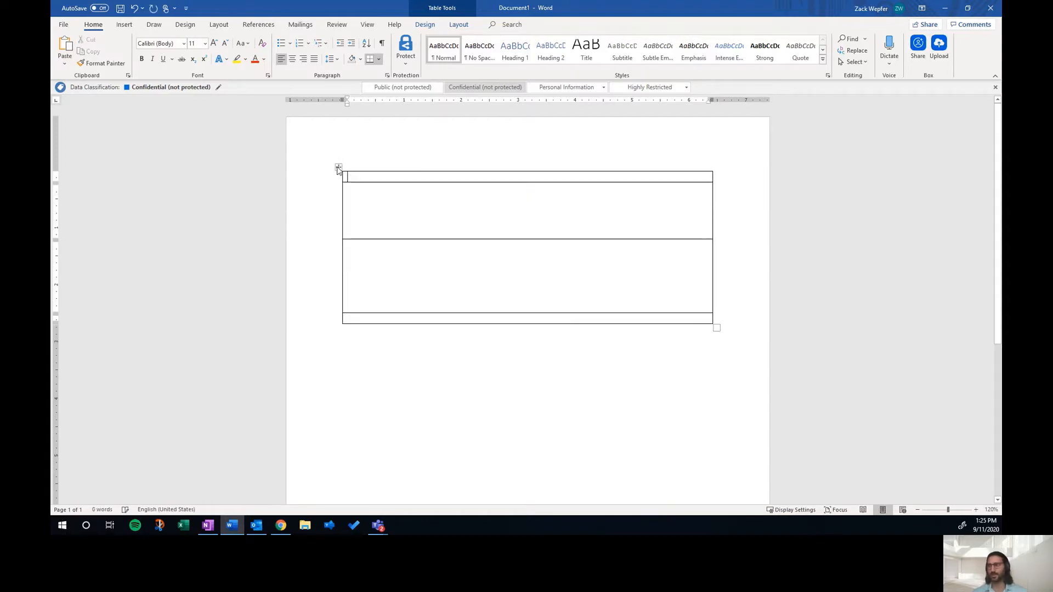
click(337, 168)
key(BackSpace)
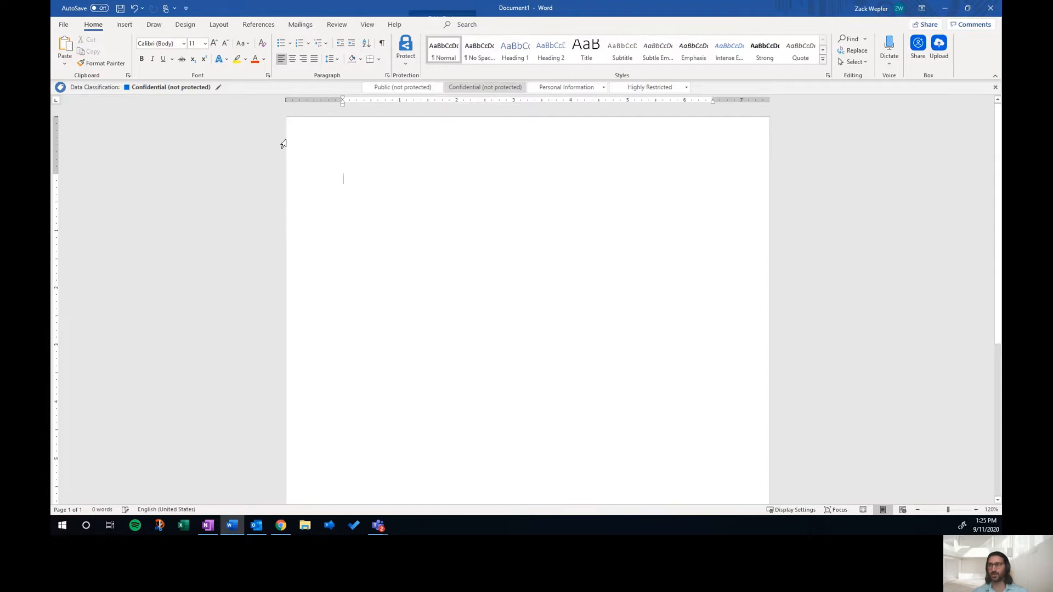
Step: Insert a two-column, two-row table at the top of the page
click(125, 24)
click(134, 48)
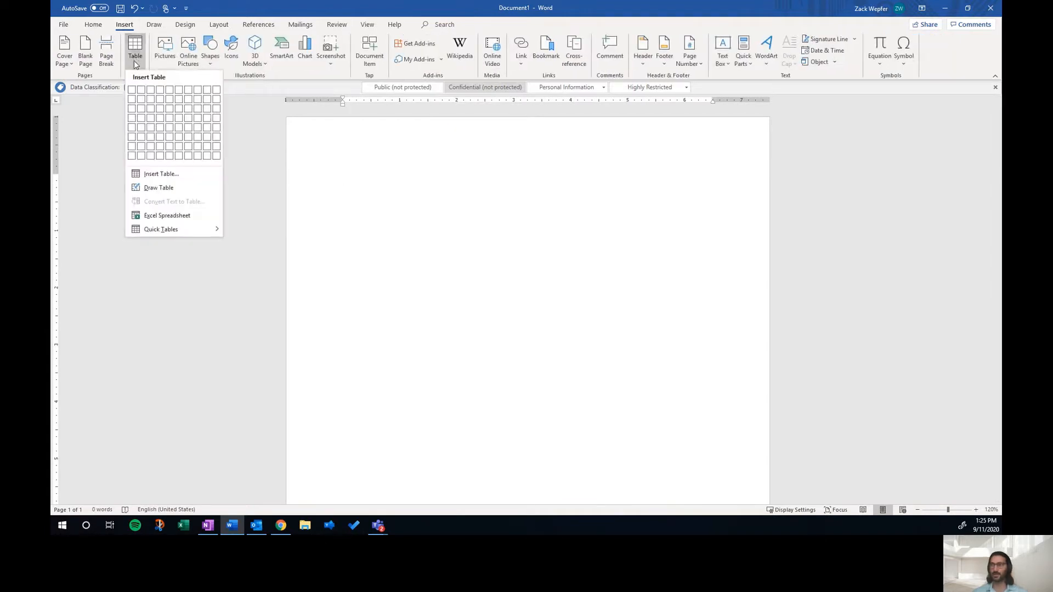
click(142, 100)
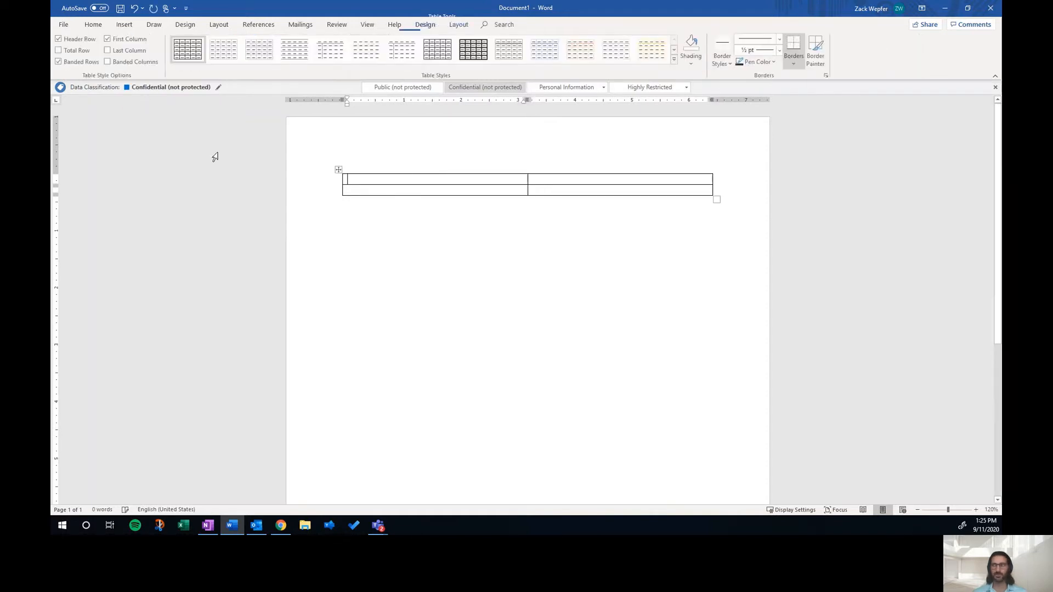
Step: Fill the cells with Contact, Work Experience, Education and Volunteer Experience
text(Contact)
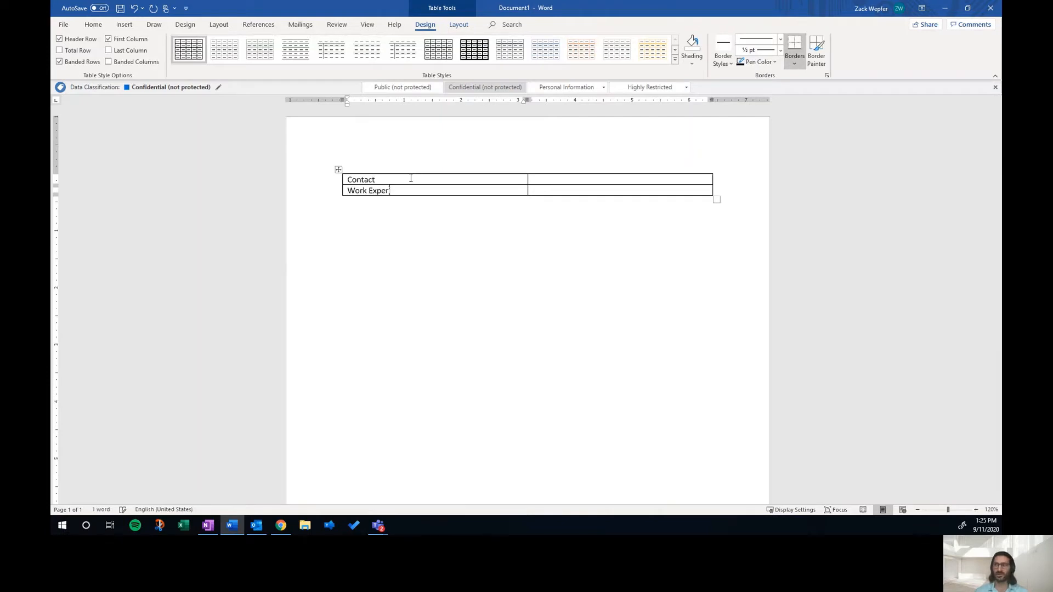
click(558, 180)
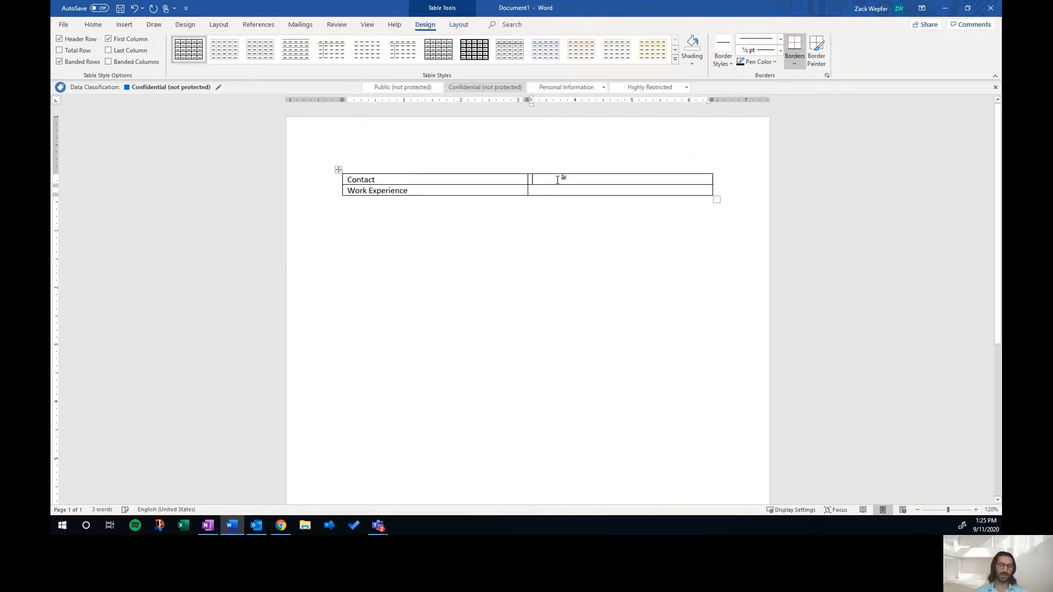
text(Education)
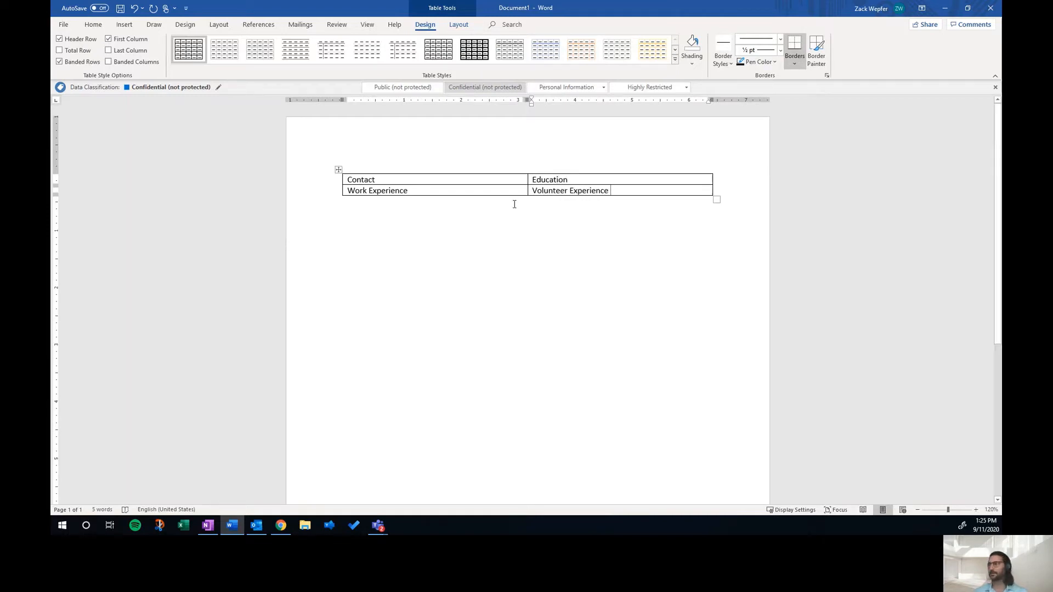
Step: Enlarge the table's top row and overall height, and shift the column divider slightly right of center
drag(519, 185, 507, 451)
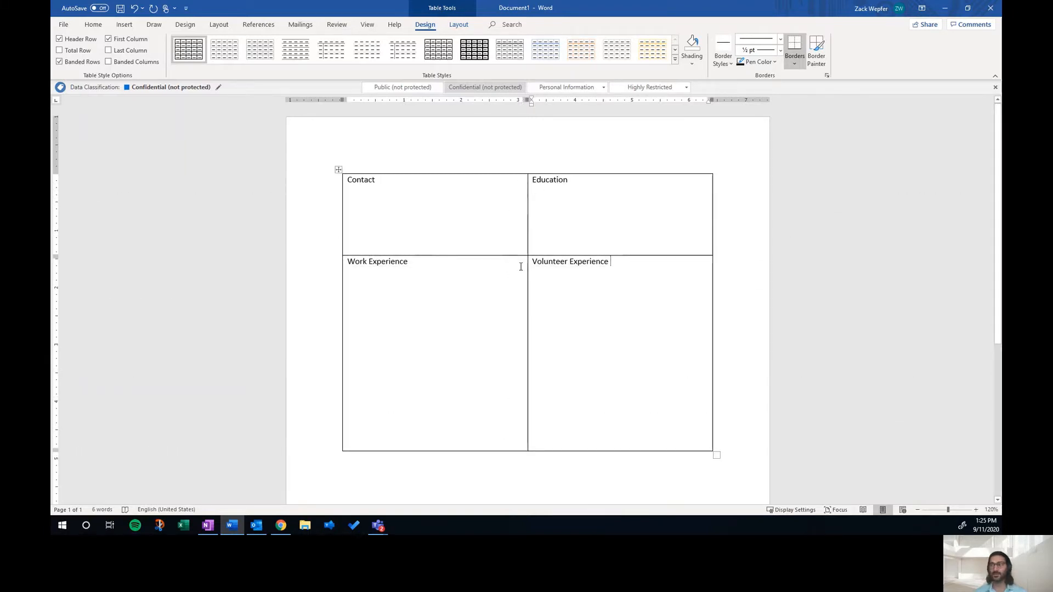
drag(527, 284, 585, 285)
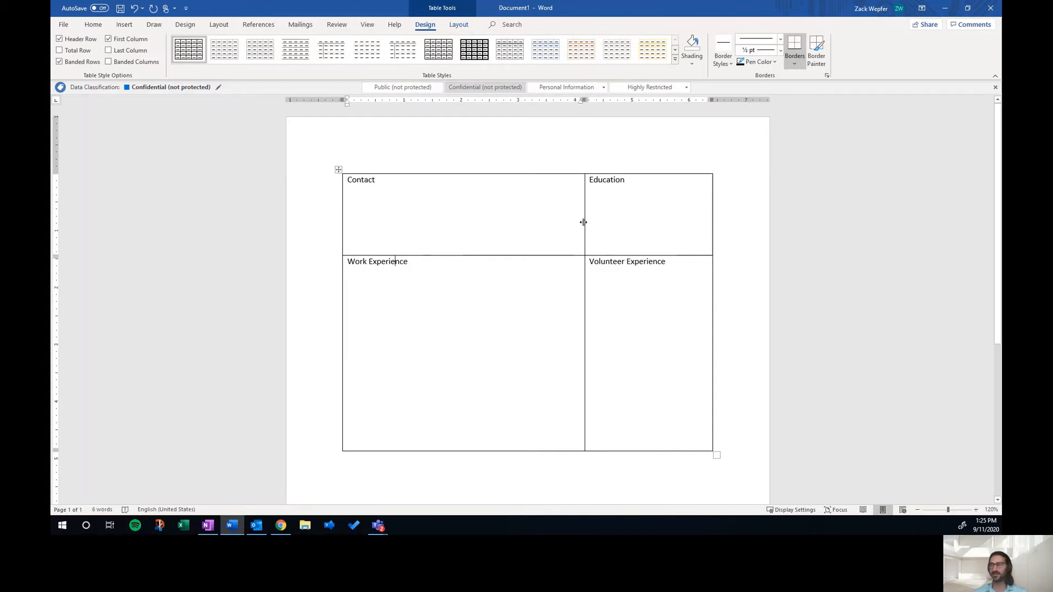
drag(584, 222, 541, 236)
Step: Move Work Experience into the Contact cell on its own line below Contact
triple_click(358, 276)
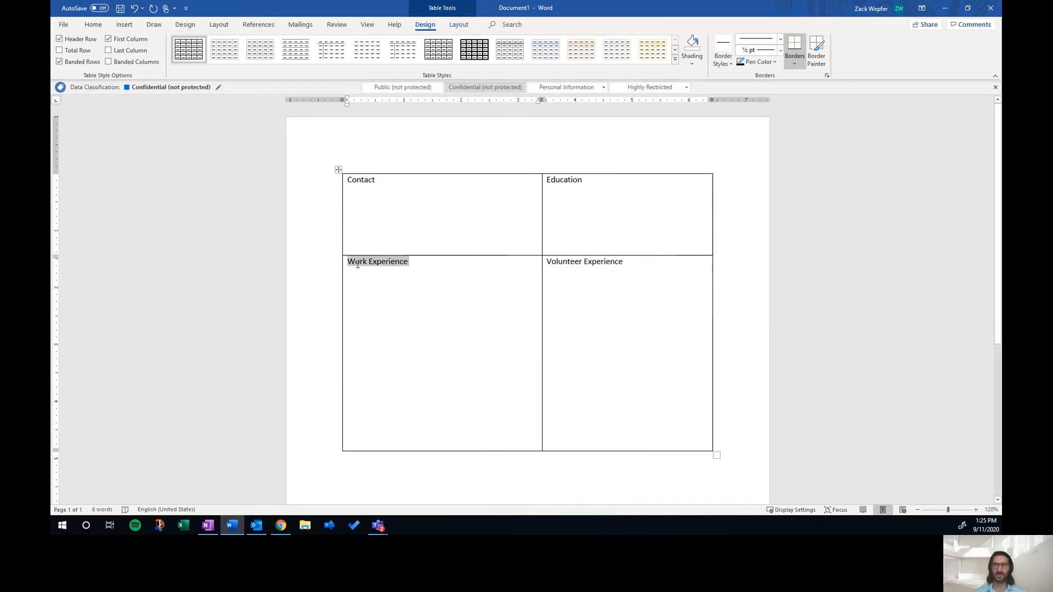
drag(353, 262, 366, 241)
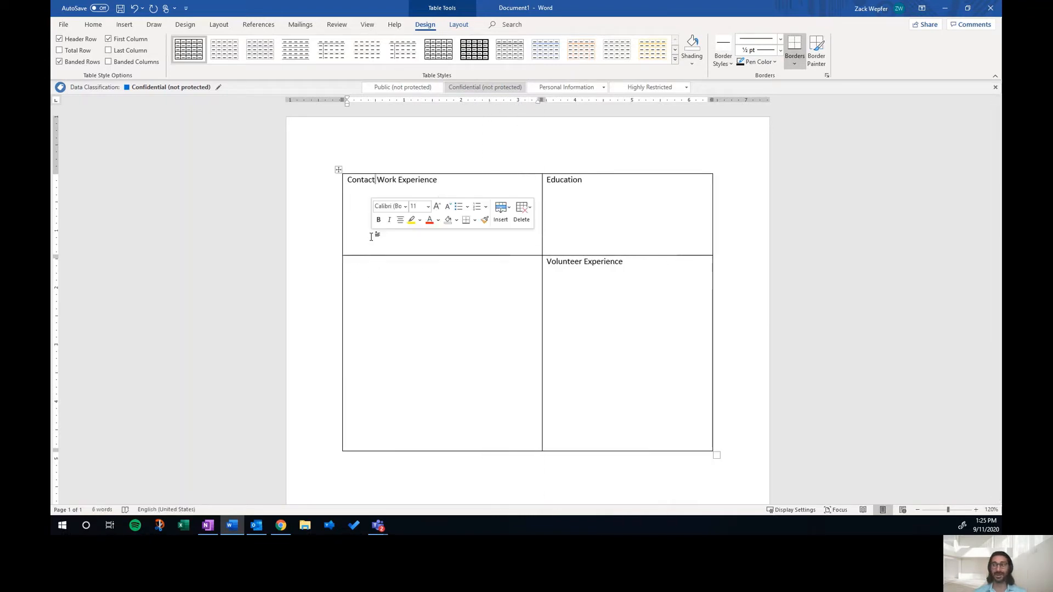
click(378, 183)
key(Return)
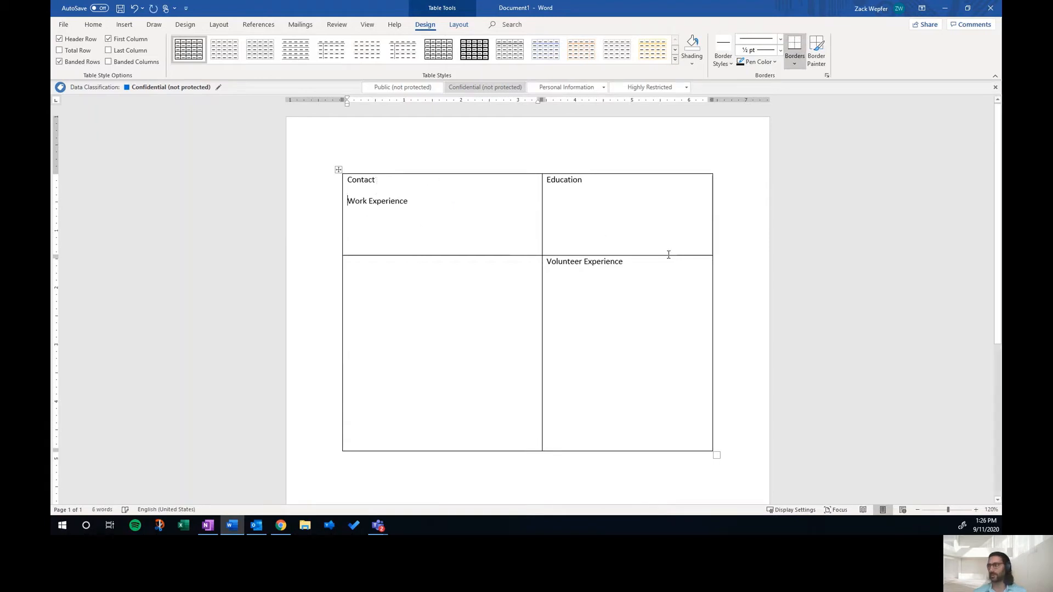
Step: Cut Volunteer Experience and paste it on a new line below Education in the same cell
click(628, 262)
triple_click(575, 270)
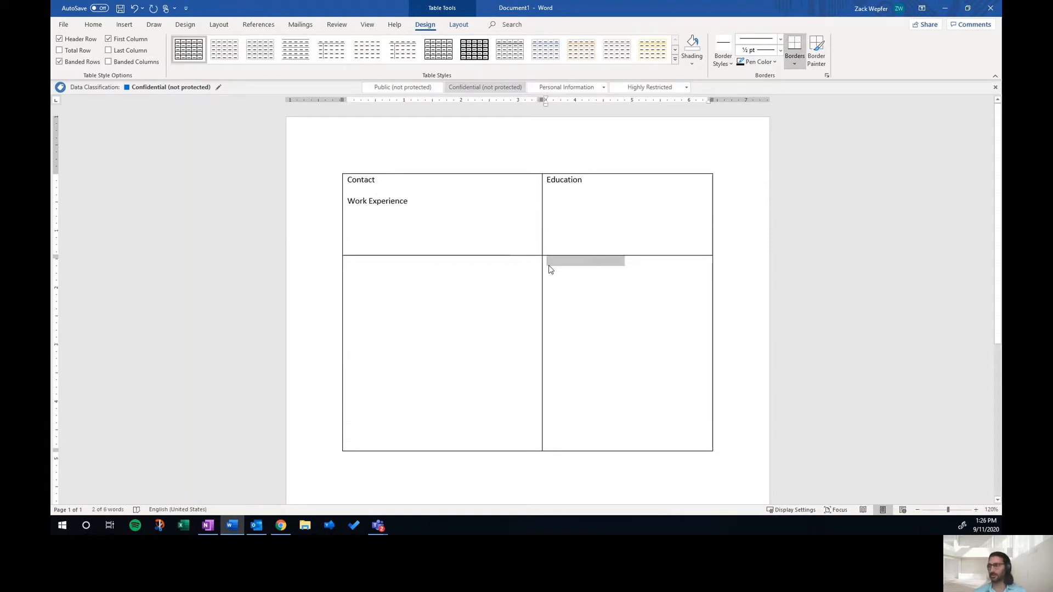
key(ctrl+x)
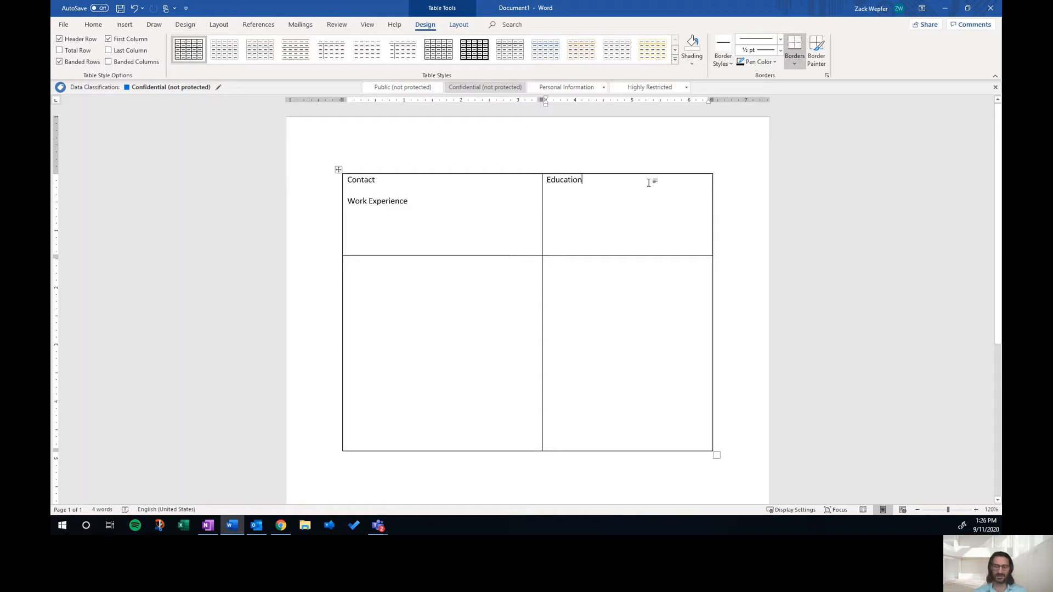
key(Return)
key(ctrl+v)
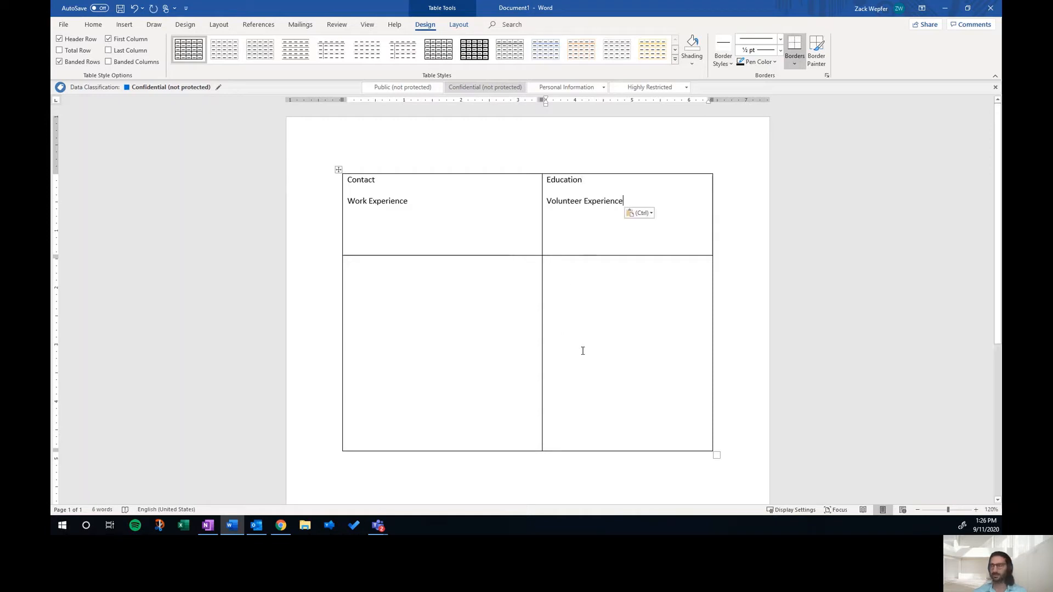
Step: Delete the empty bottom row of the table
drag(582, 350, 425, 348)
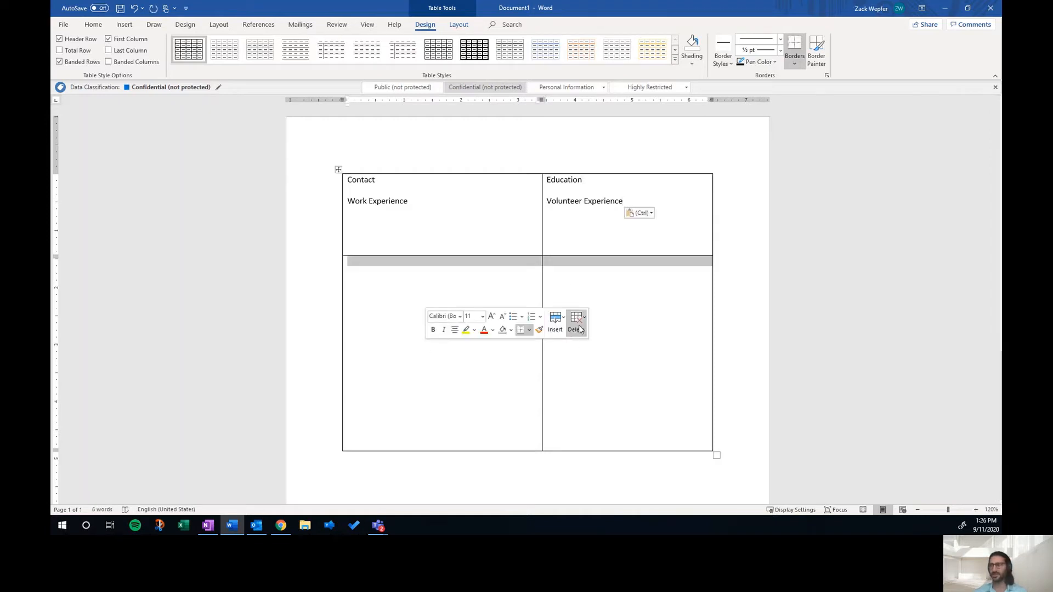
click(578, 327)
click(600, 373)
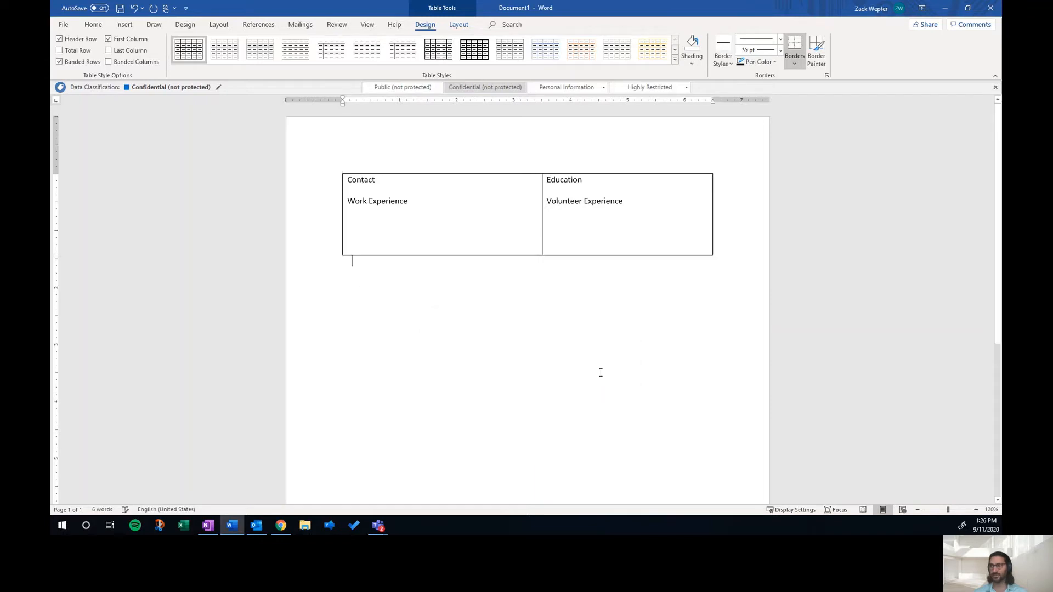
Step: Insert a new row below the first table row
right_click(643, 225)
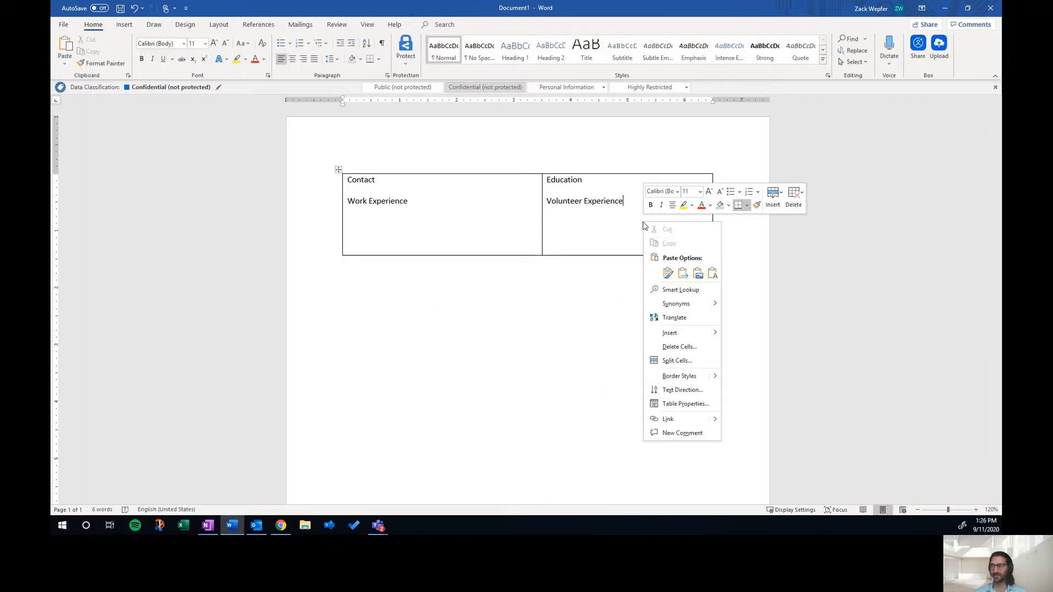
click(772, 197)
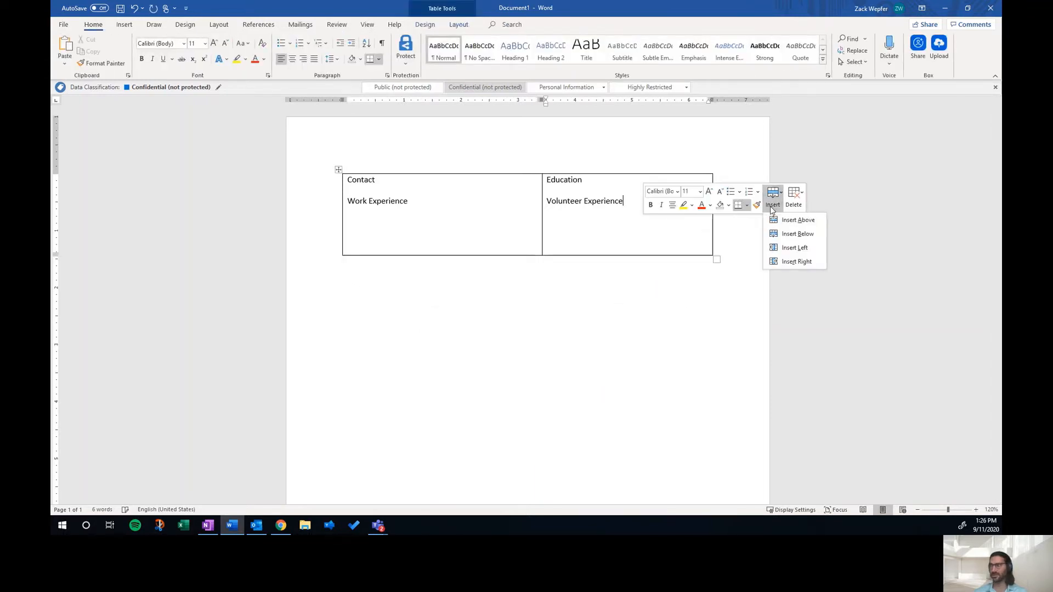
click(796, 237)
click(525, 306)
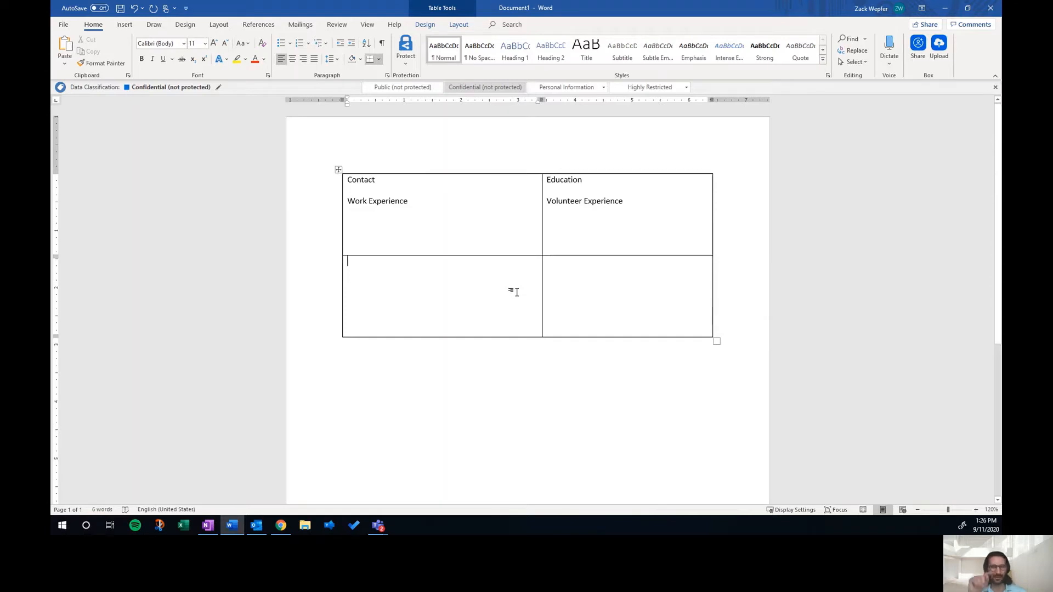
Step: Remove all table borders by setting the table's Borders and Shading to None
right_click(445, 274)
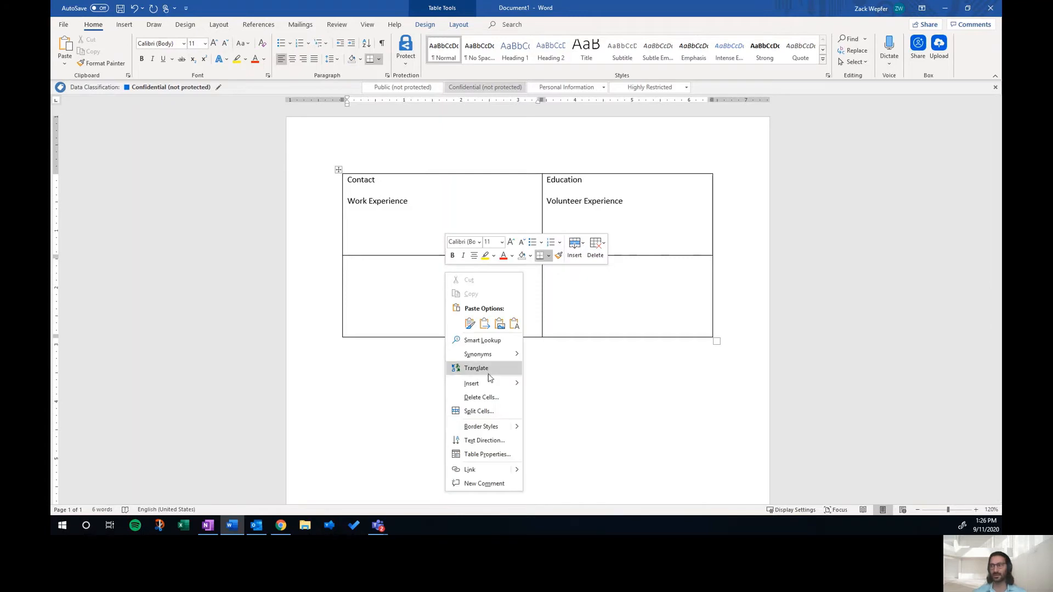
click(495, 455)
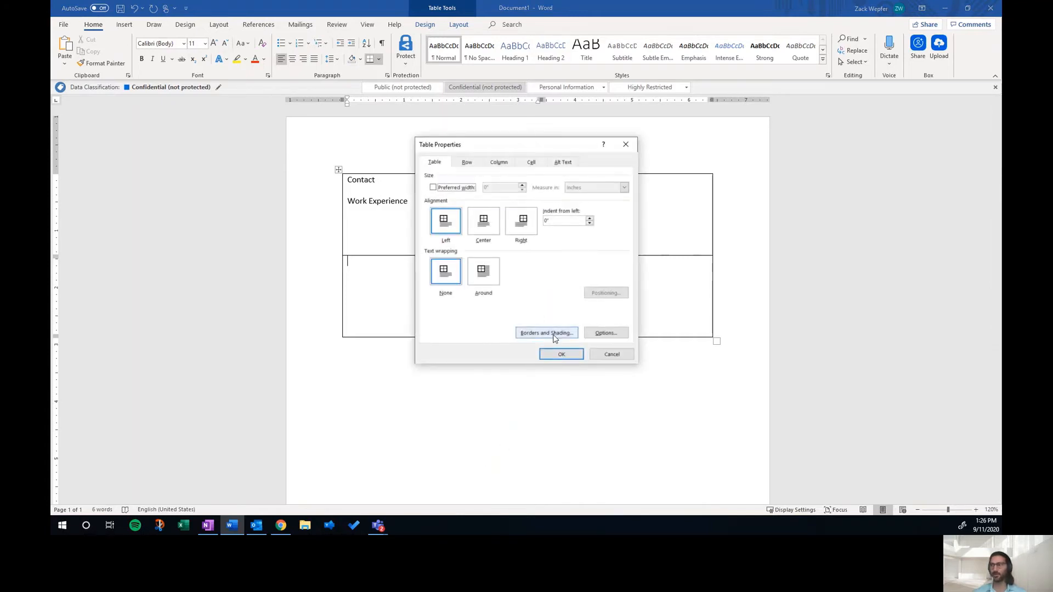
click(554, 334)
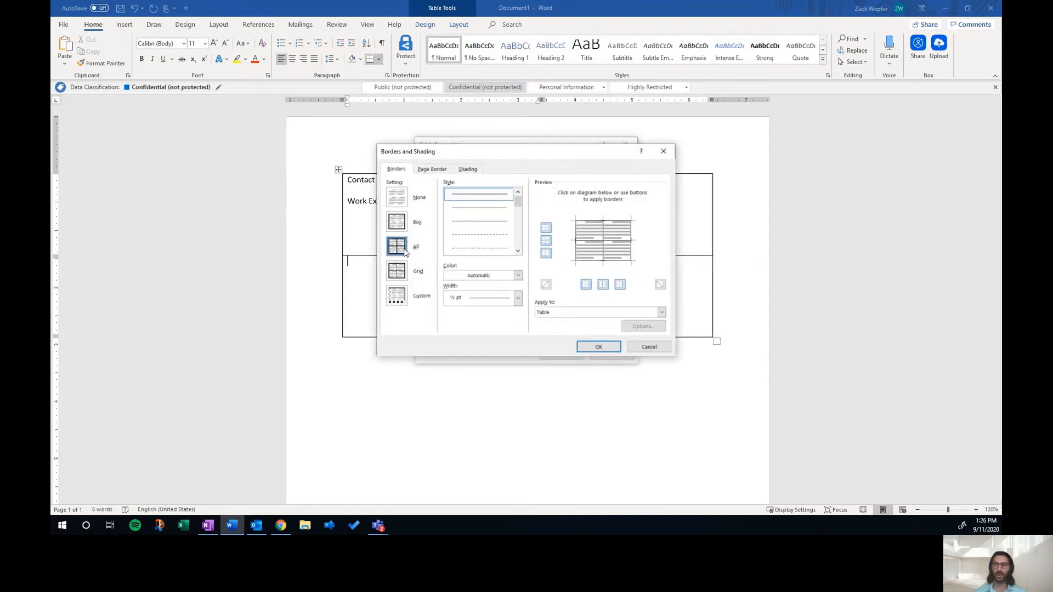
click(398, 198)
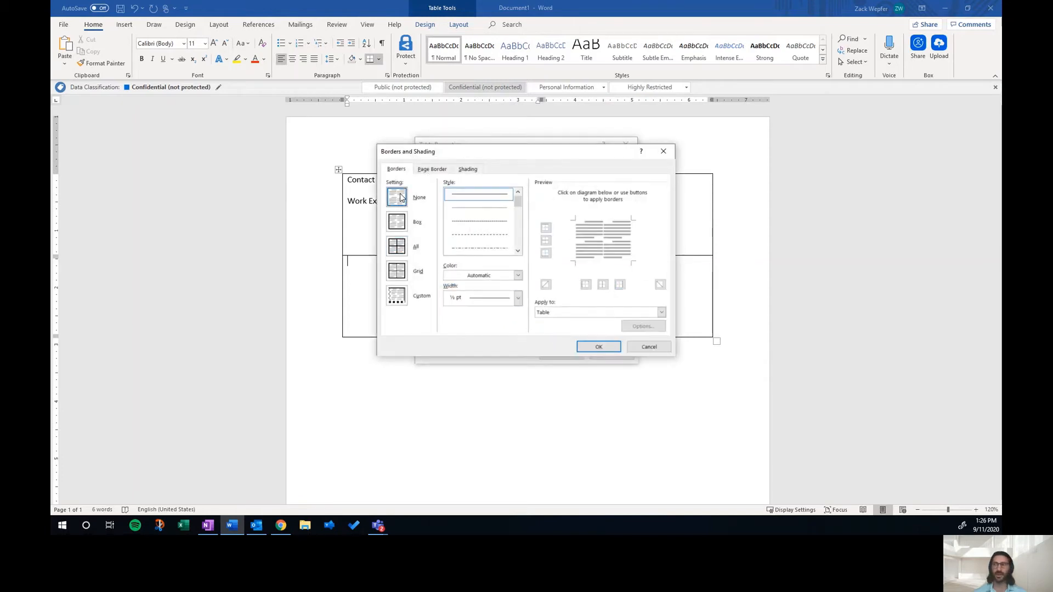
click(589, 348)
click(569, 355)
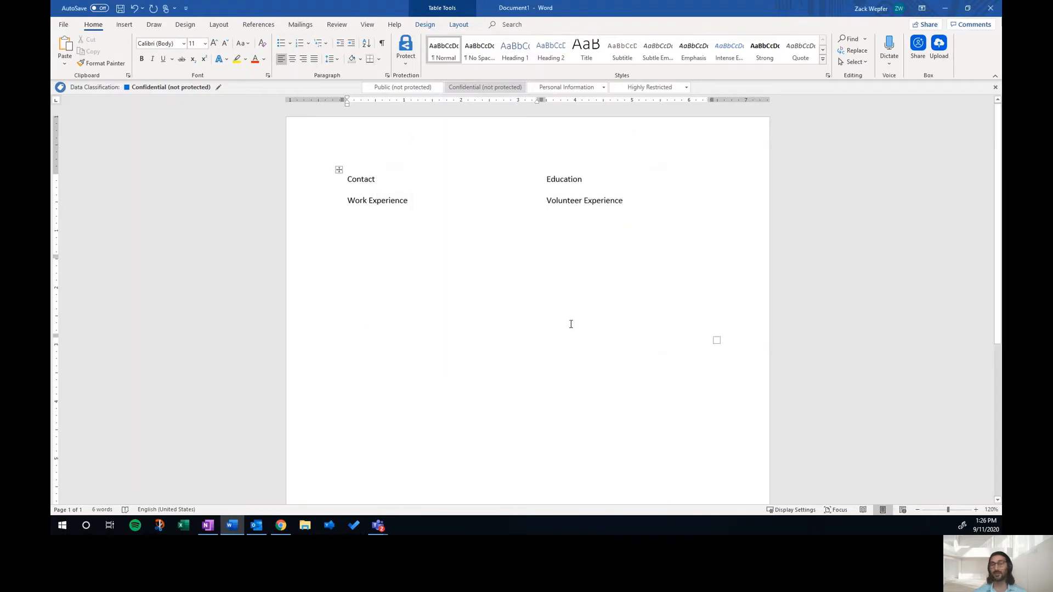
Step: Apply borders to the first cell, then select the whole table and apply All Borders
click(433, 214)
click(380, 60)
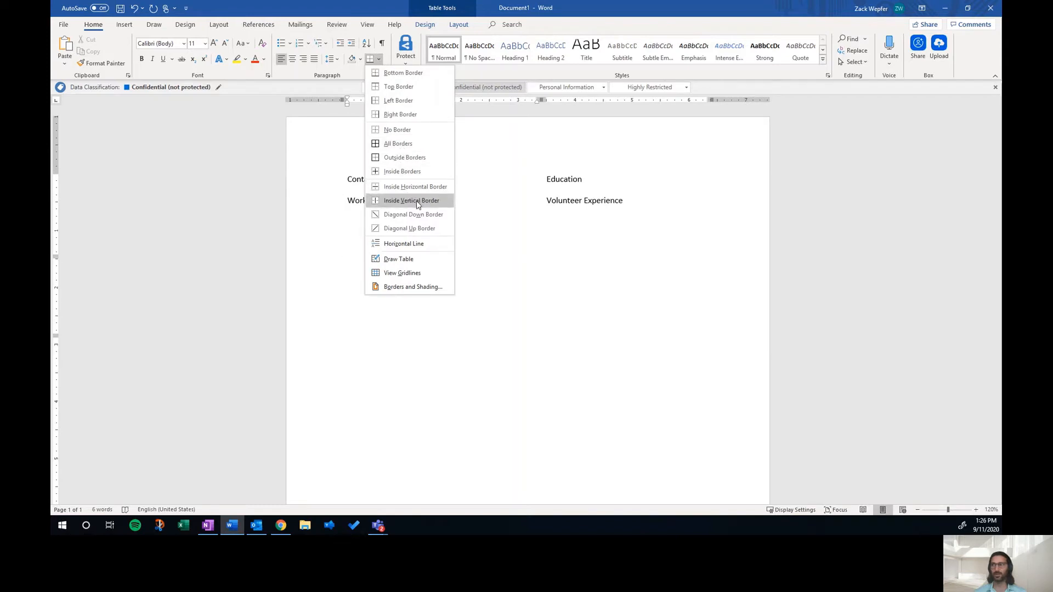
click(430, 146)
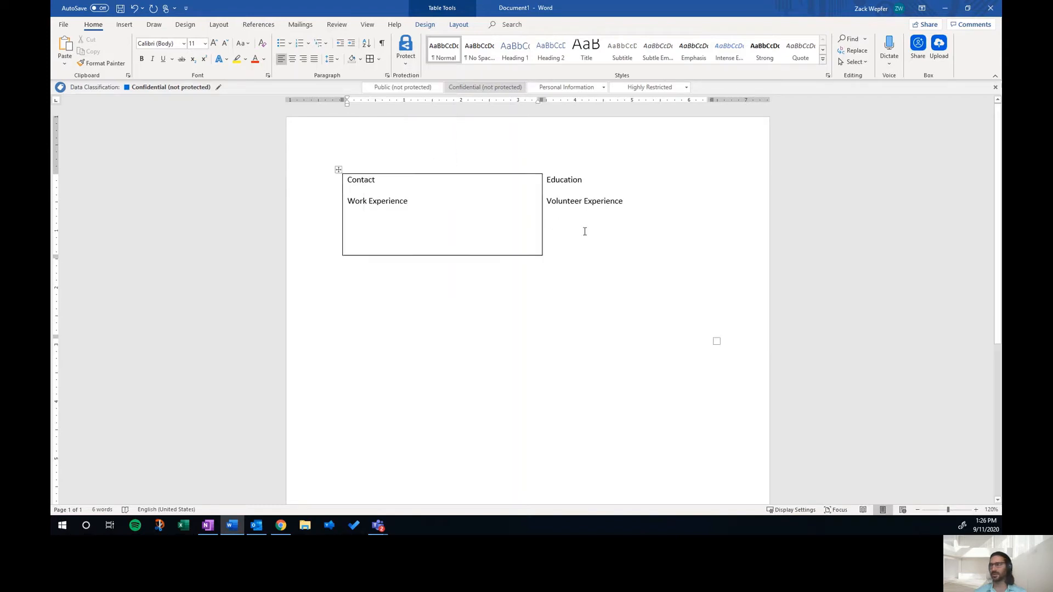
drag(585, 232, 482, 347)
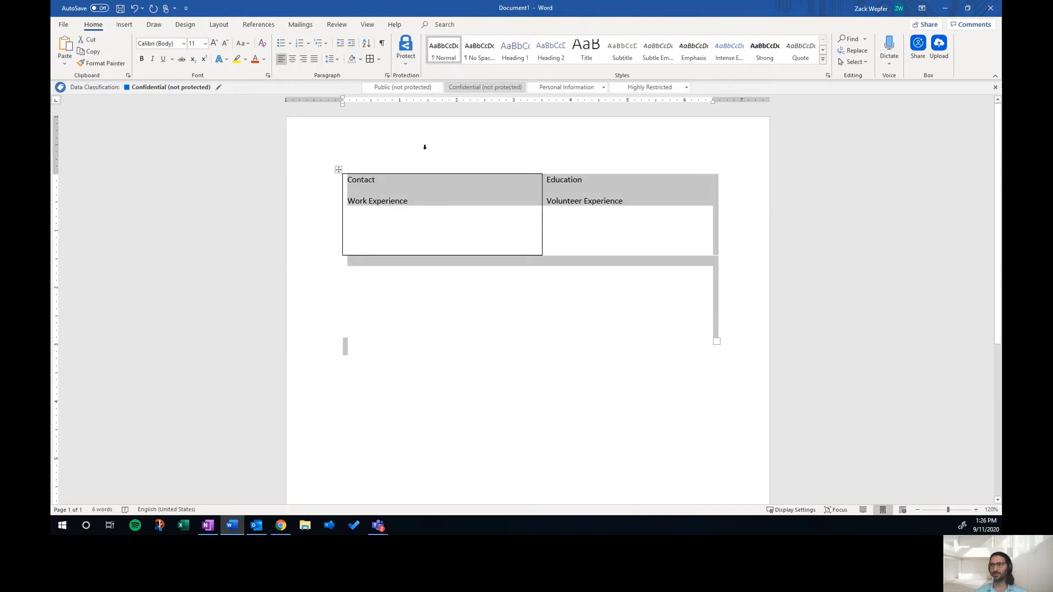
click(378, 58)
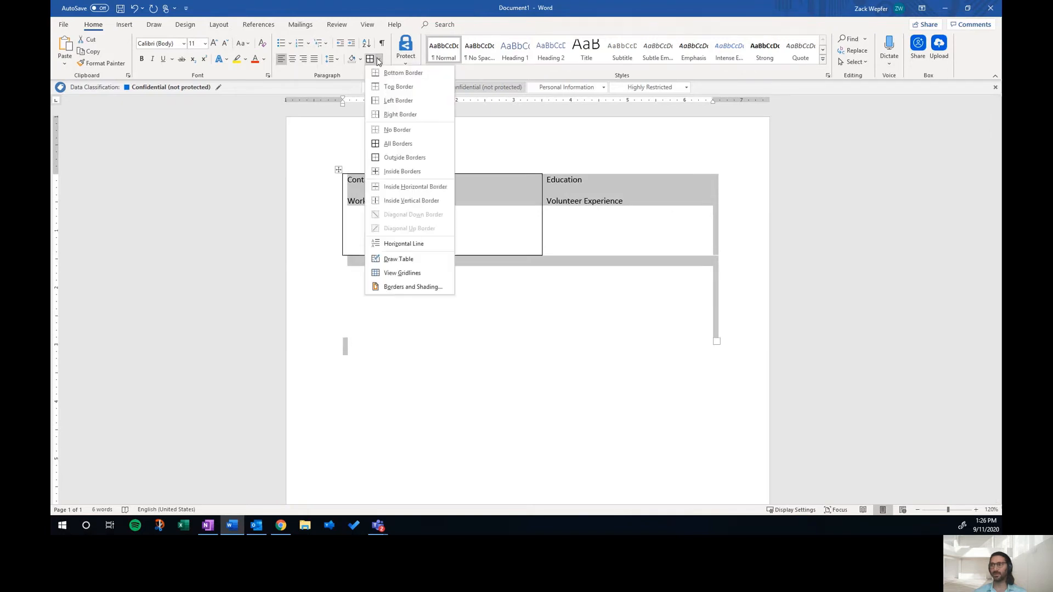
click(397, 144)
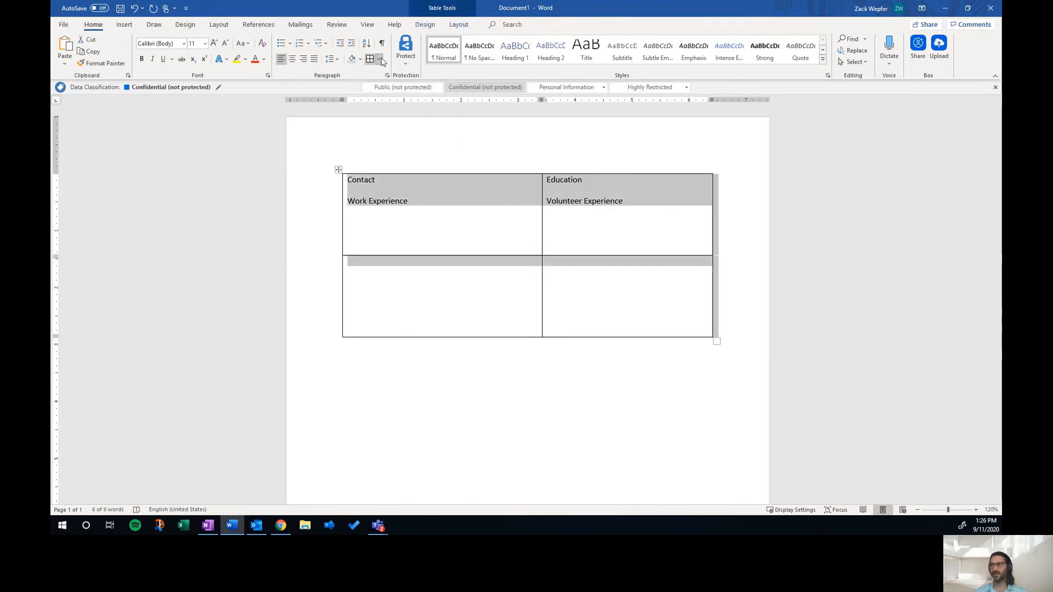
Step: Remove all borders from the selected table again
click(378, 59)
click(399, 126)
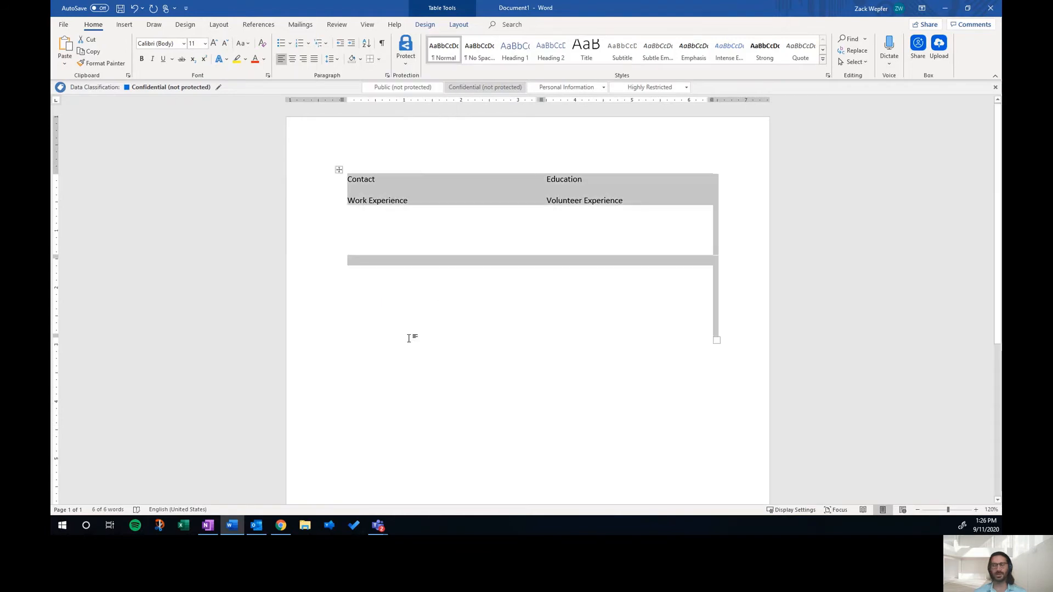
click(411, 334)
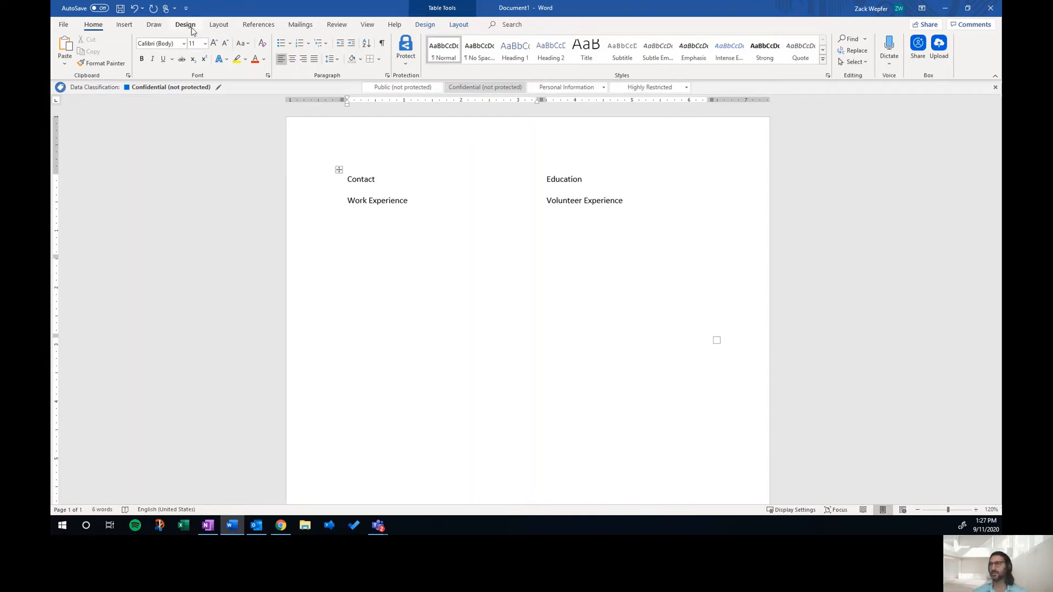
Step: Set the page margins to the Narrow preset
click(222, 25)
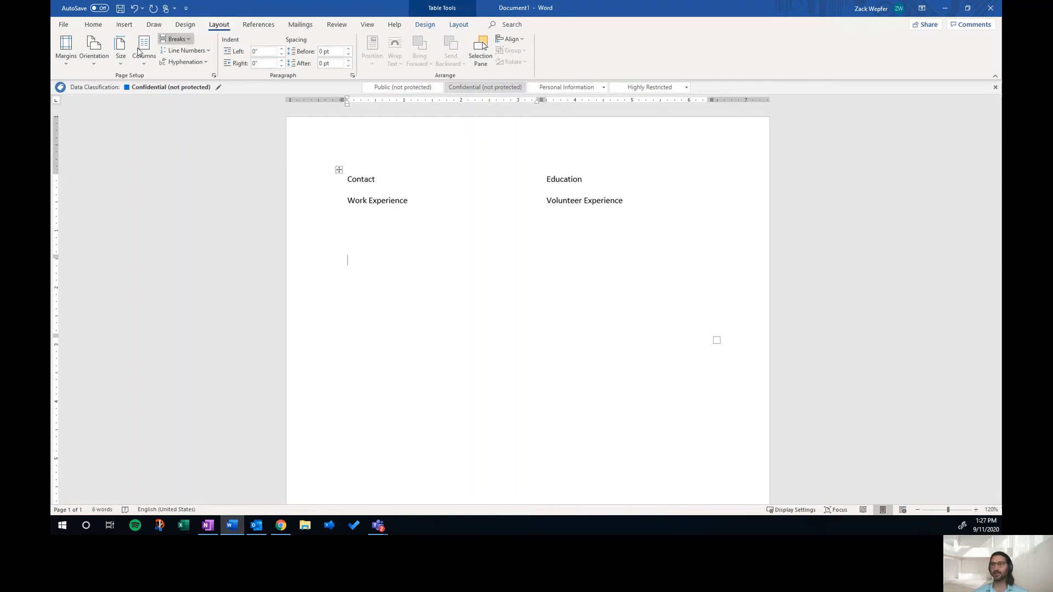
click(71, 65)
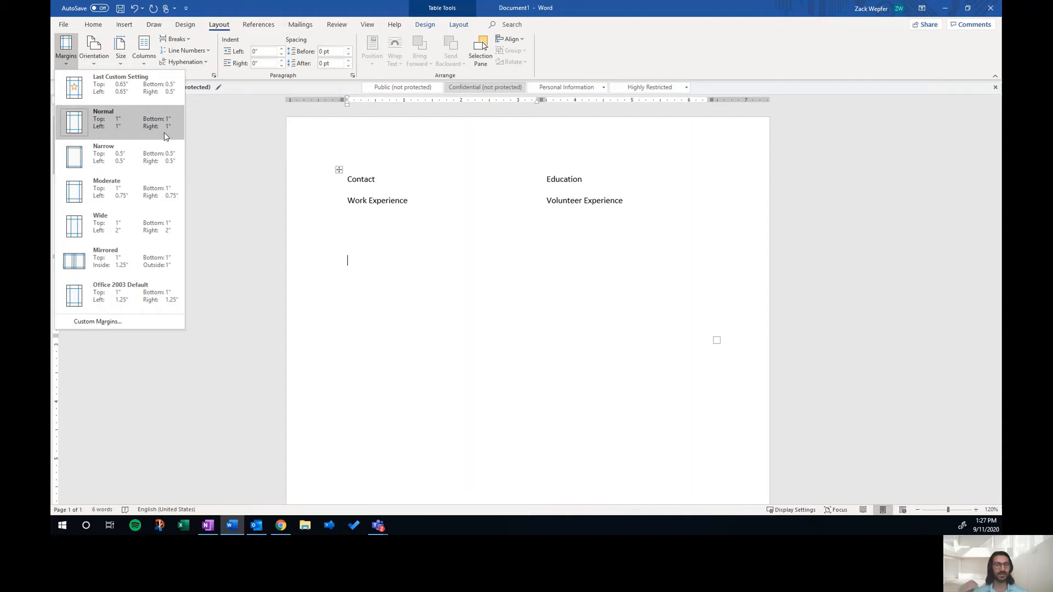
click(163, 162)
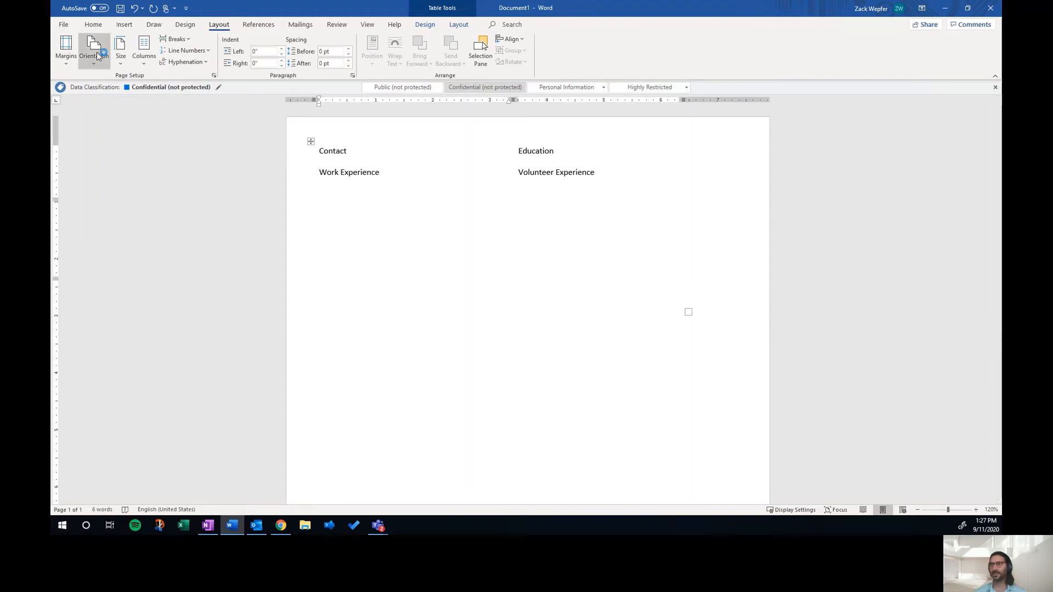
Step: Select the whole table and apply All Borders to it
click(415, 143)
click(396, 160)
drag(396, 159, 601, 264)
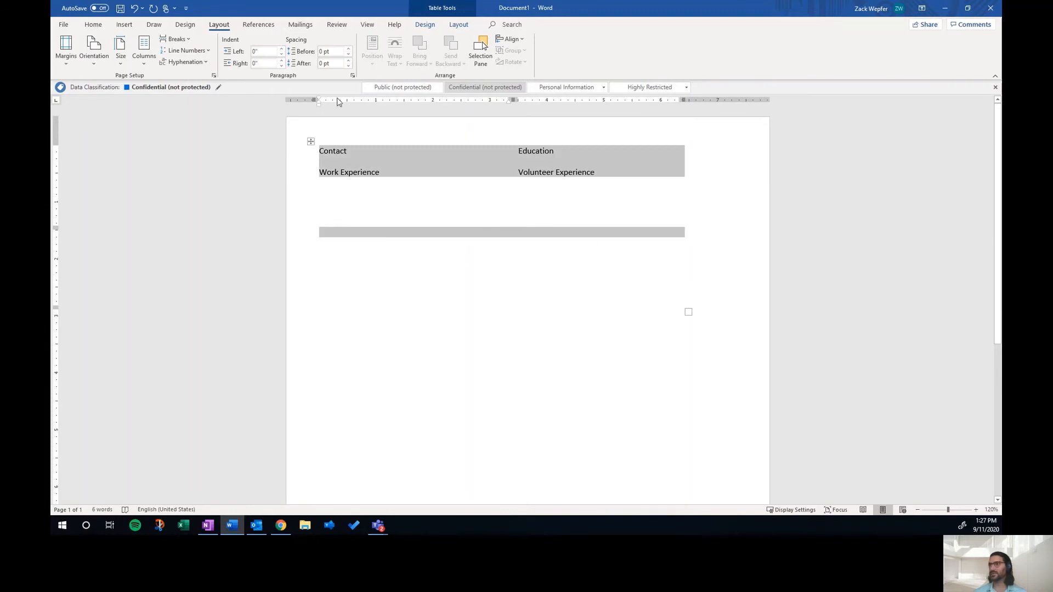
click(94, 24)
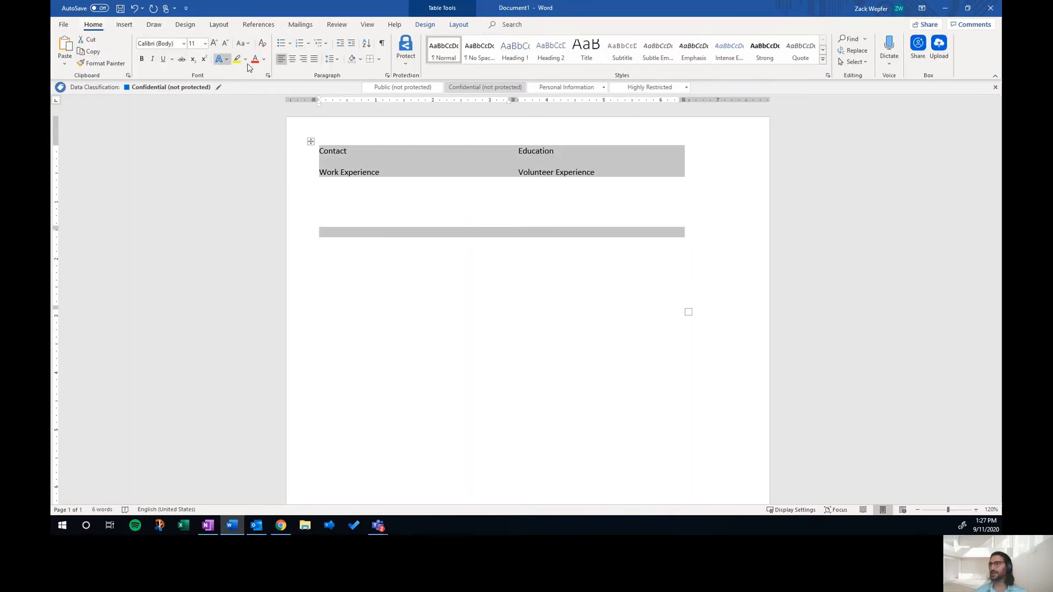
click(378, 59)
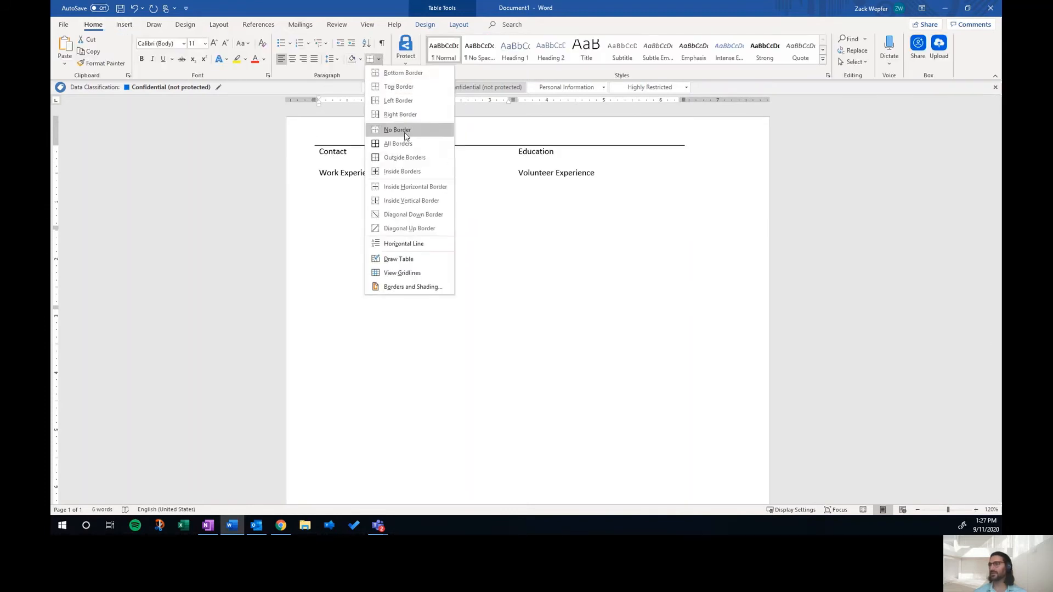
click(405, 141)
click(434, 421)
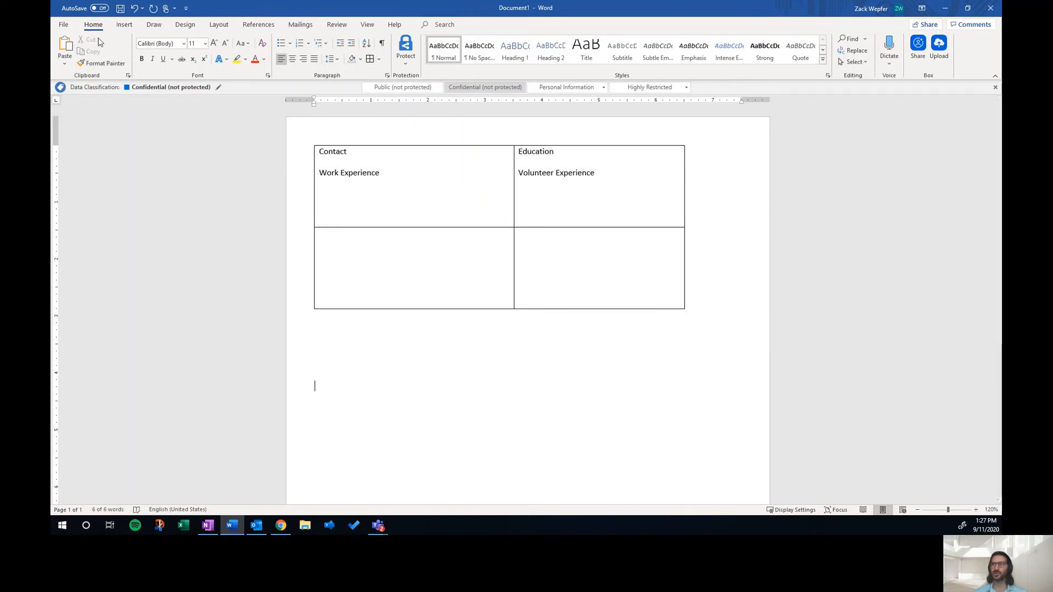
Step: Open Custom Margins and set the top and left margins to 0.65 inches
click(218, 24)
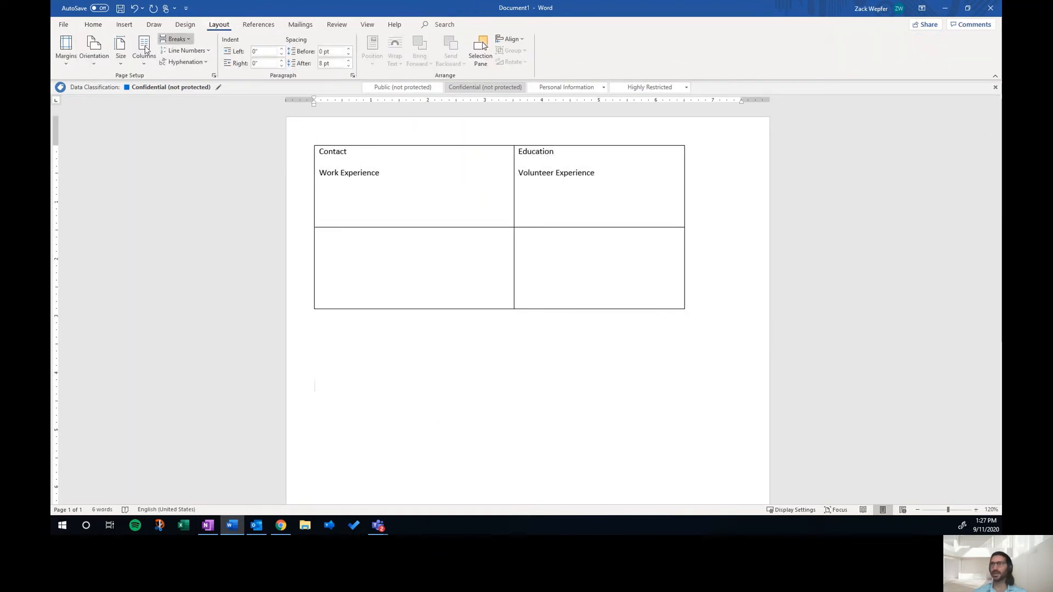
click(65, 50)
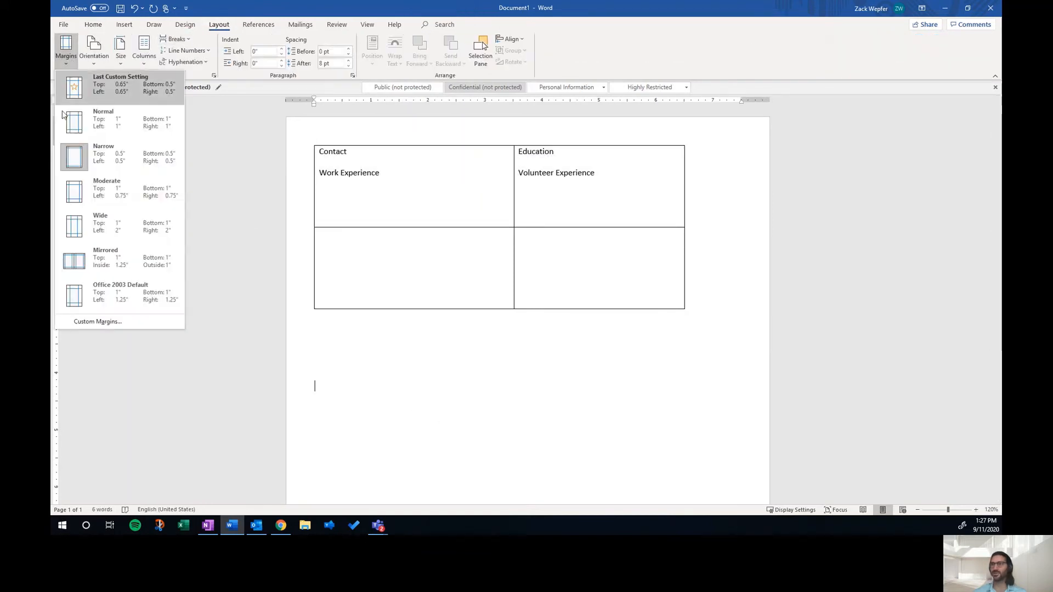
click(133, 321)
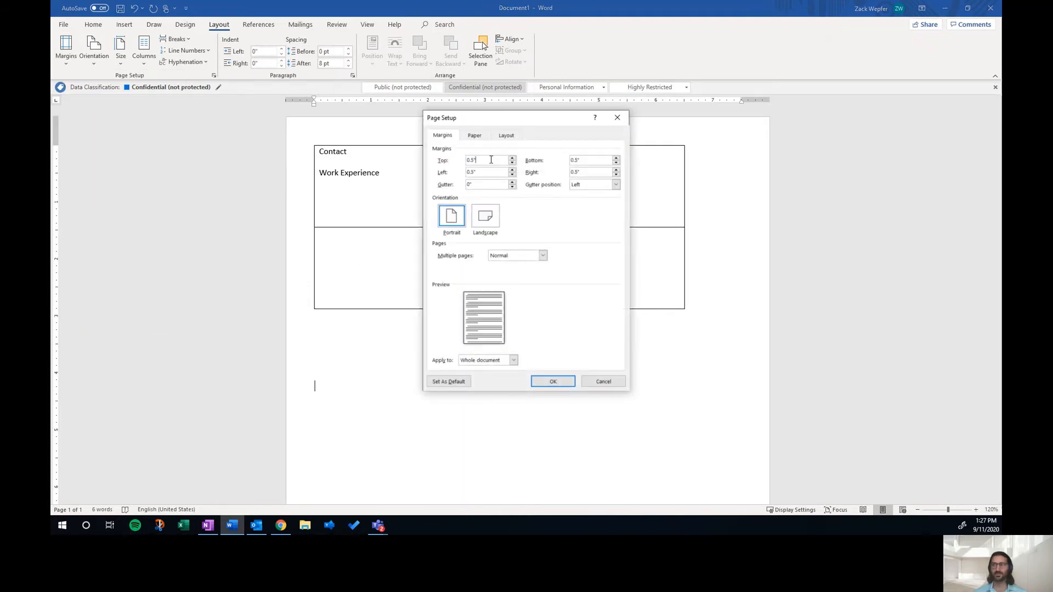
text(.6)
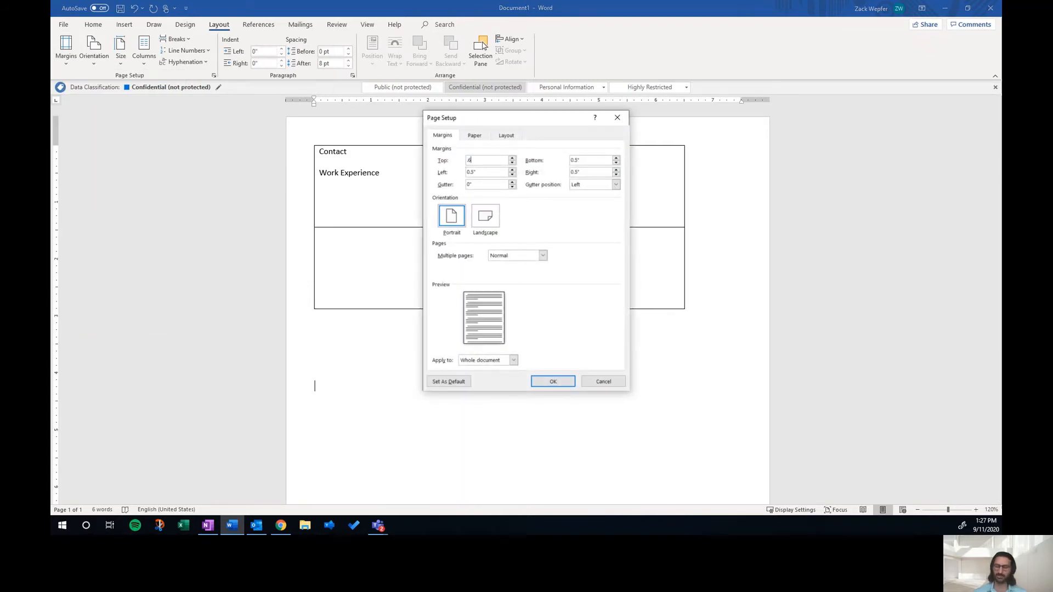
text(5)
key(Tab)
key(BackSpace)
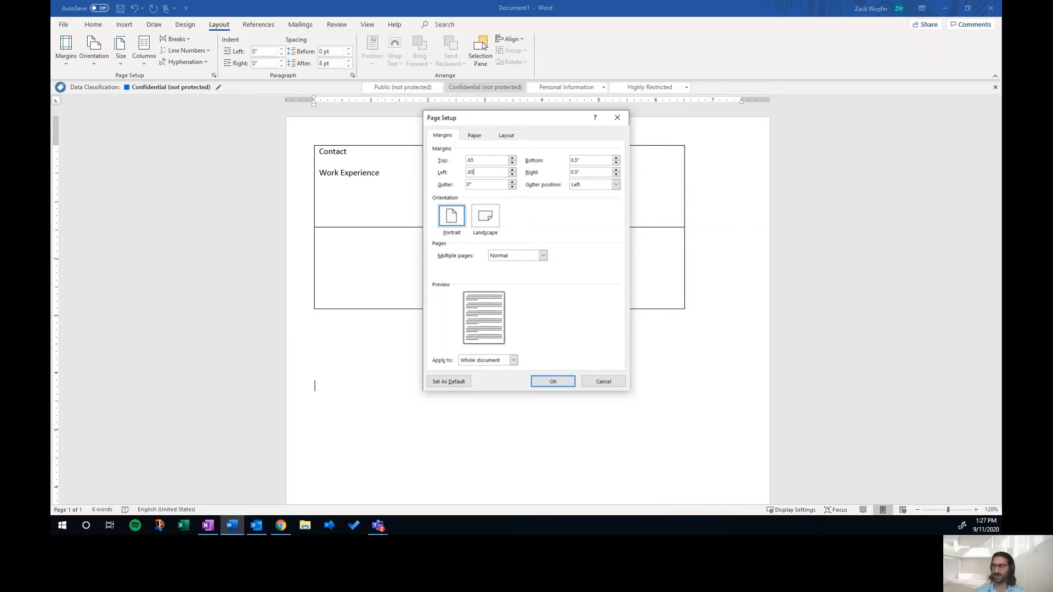
text(.65)
click(543, 381)
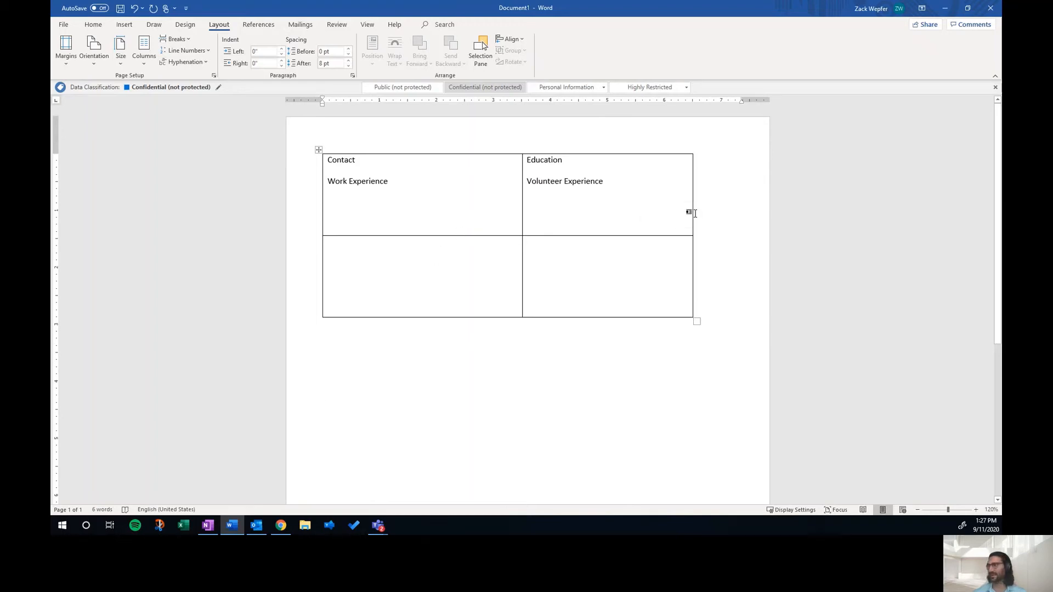
Step: Widen the table to the right margin and make the bottom row taller
drag(693, 208, 722, 208)
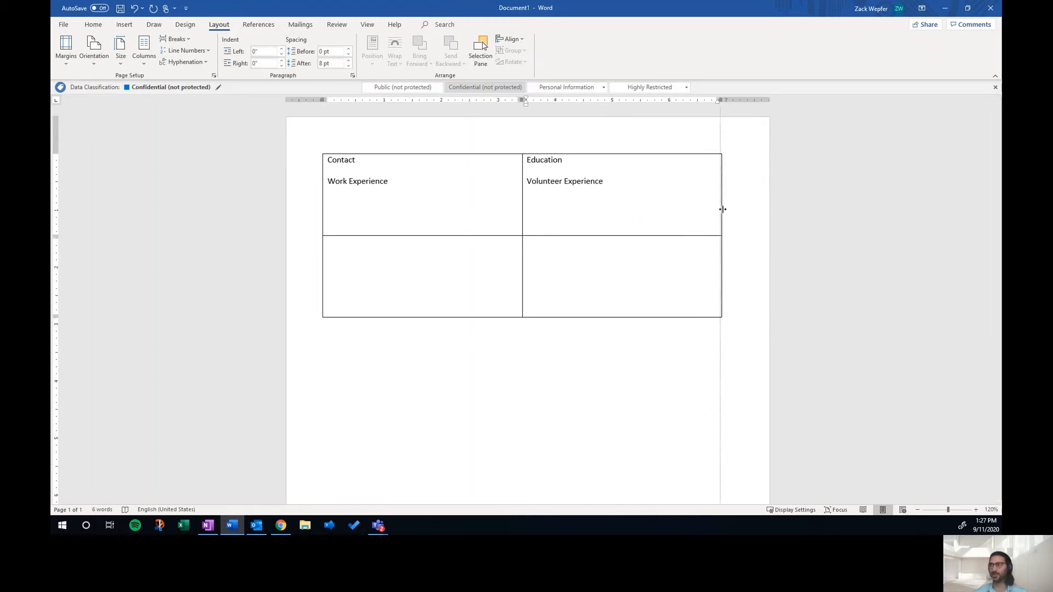
drag(629, 317, 614, 378)
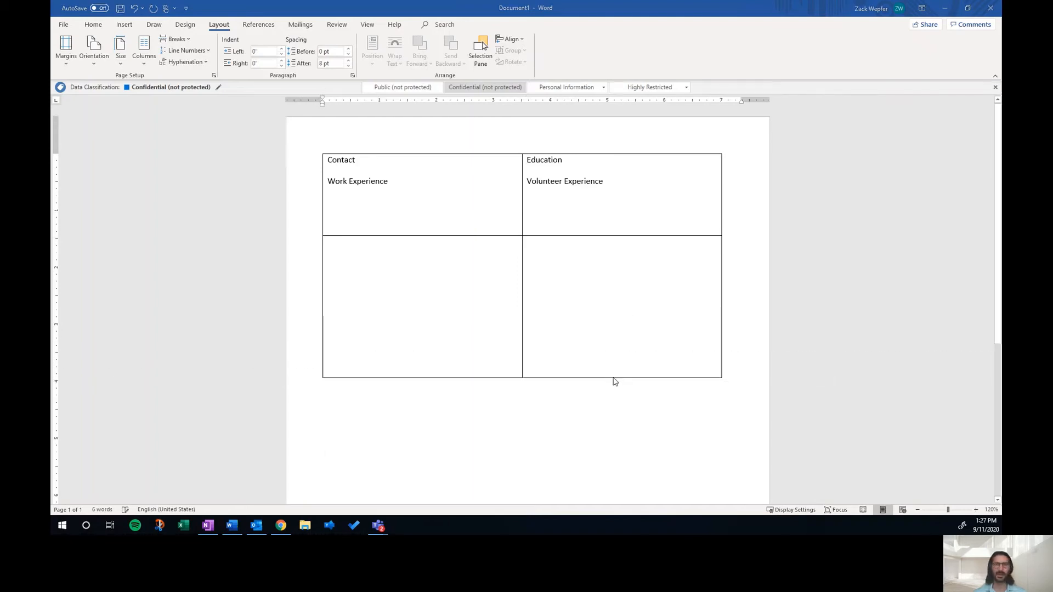
Step: Switch to Google Docs and insert a table with two columns and one row
key(alt+Tab)
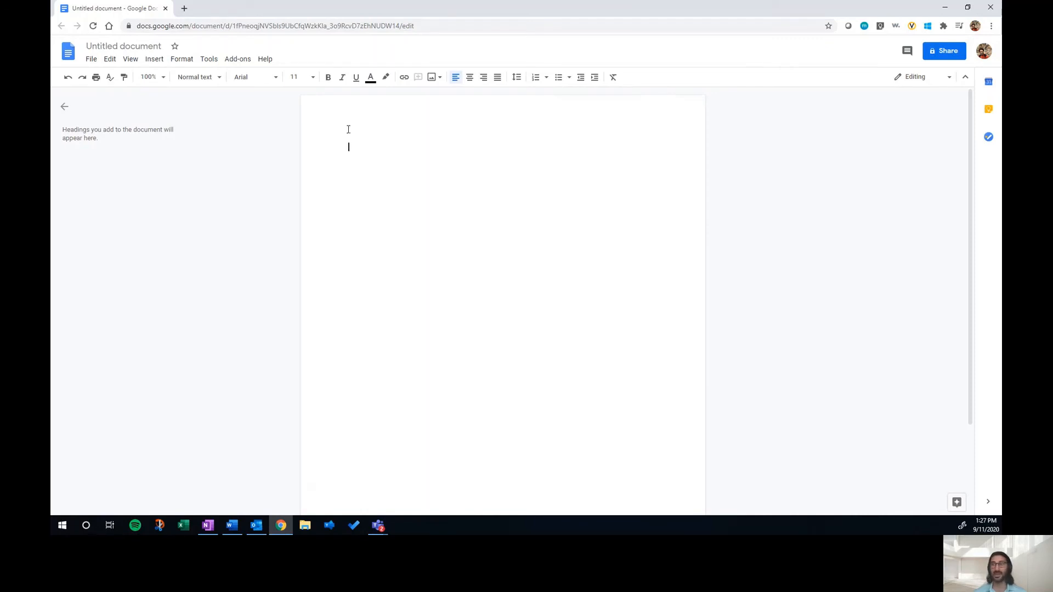
click(154, 59)
mouse_move(168, 94)
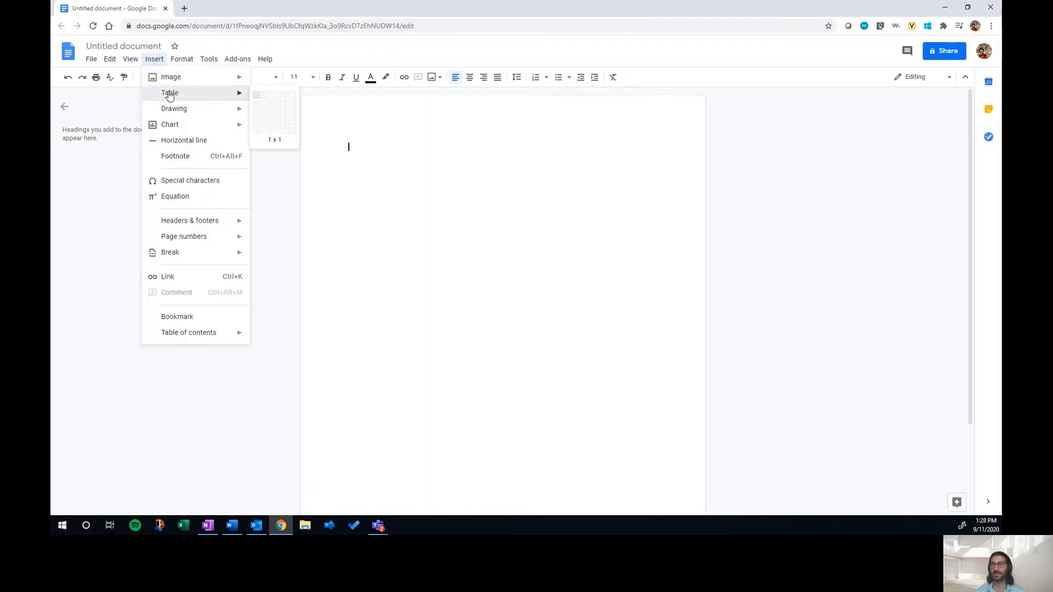
click(266, 100)
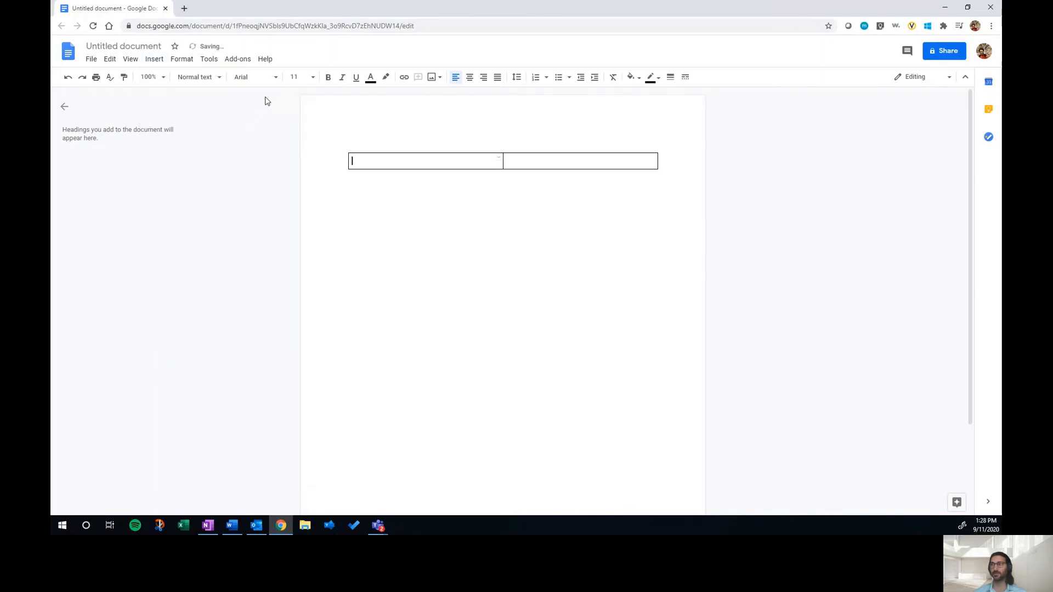
Step: Enter Contact and Work Experience on separate lines in the left cell
text(Contact)
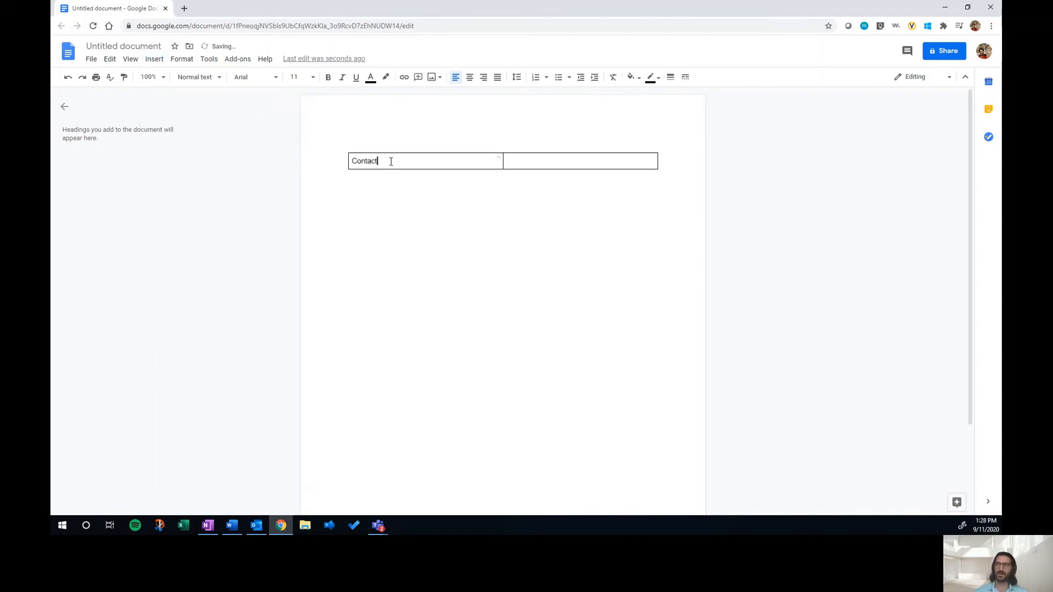
key(Return)
text(E)
key(BackSpace)
text(Work Experience)
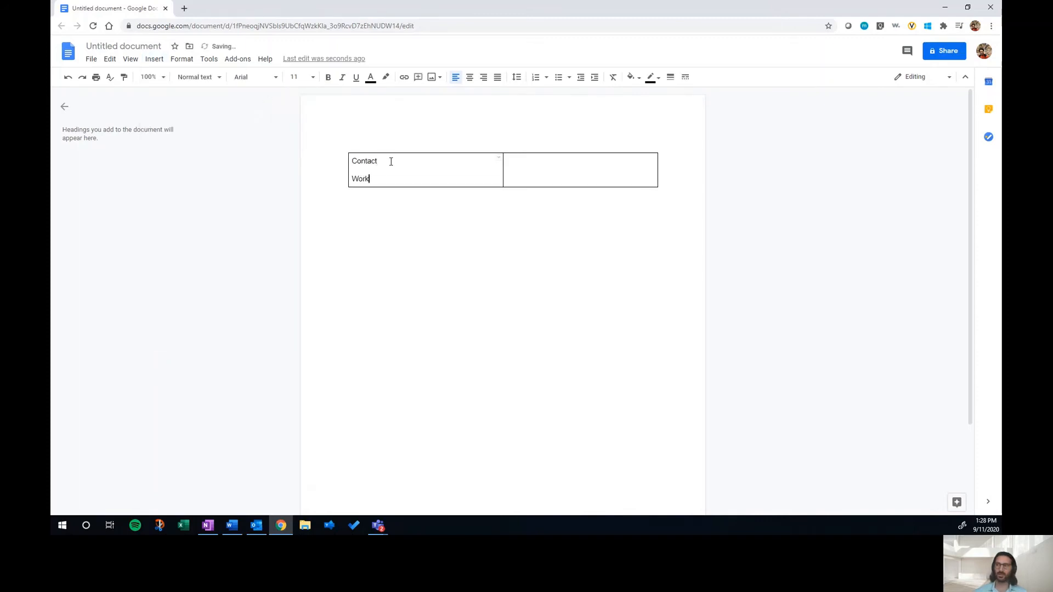
Step: Enter Education and Hobbies on separate lines in the right cell, correcting the spelling of Hobbies
click(529, 170)
text(Education)
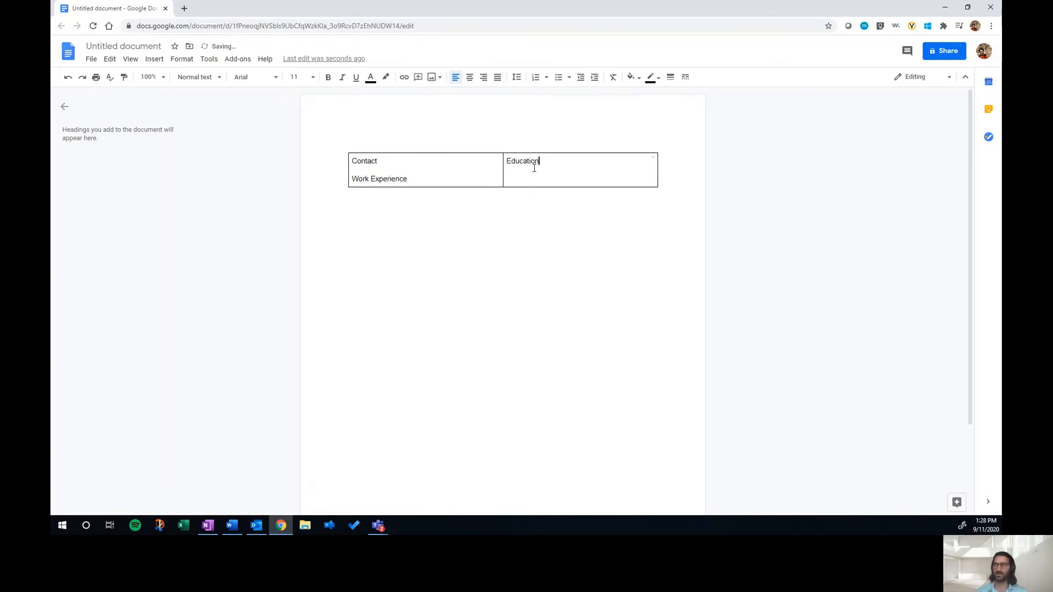
key(Return)
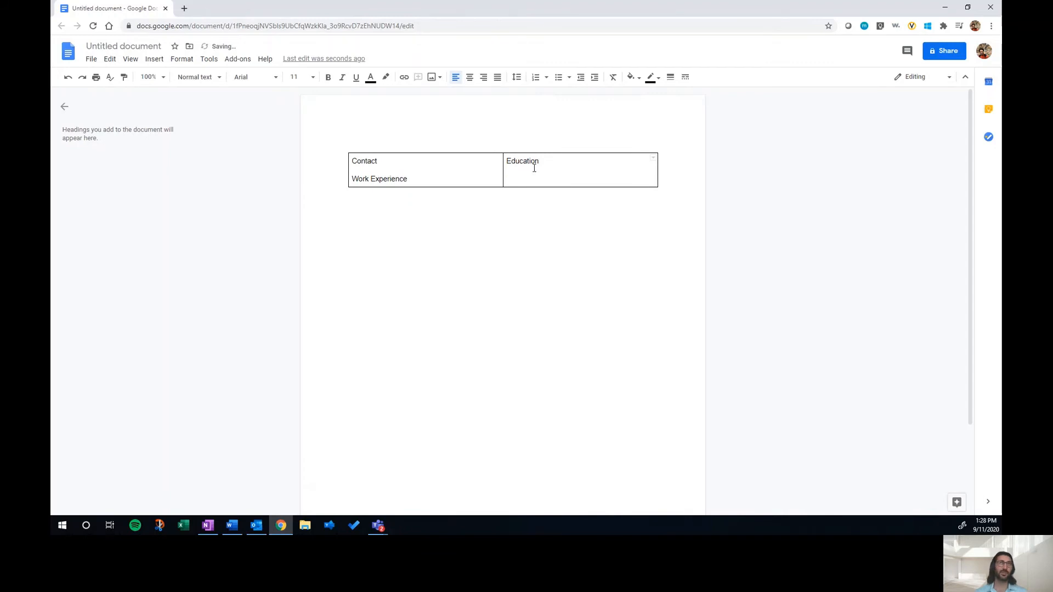
text(HObbies)
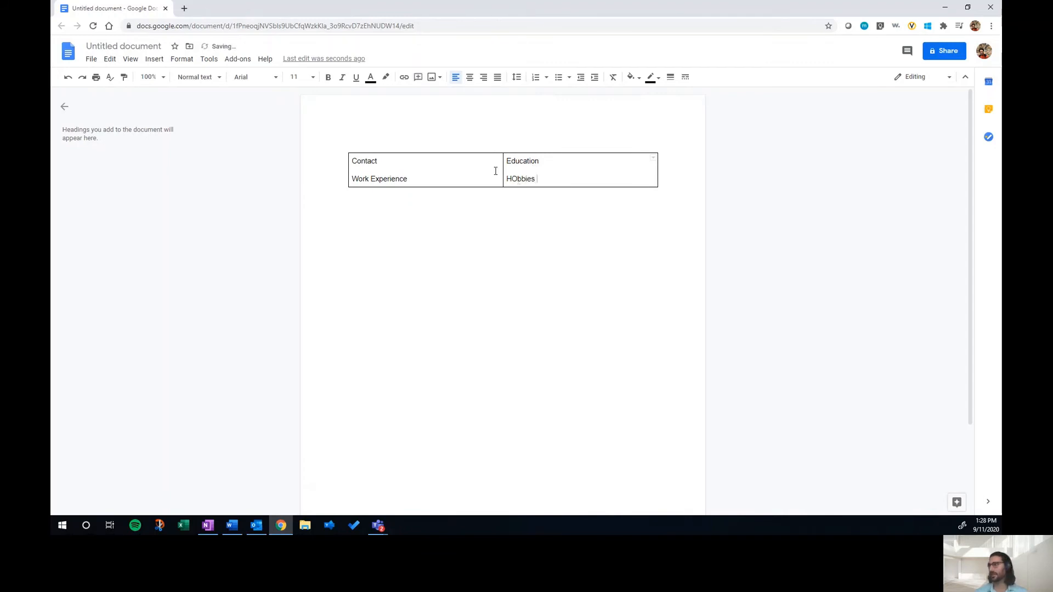
click(517, 178)
key(BackSpace)
text(o)
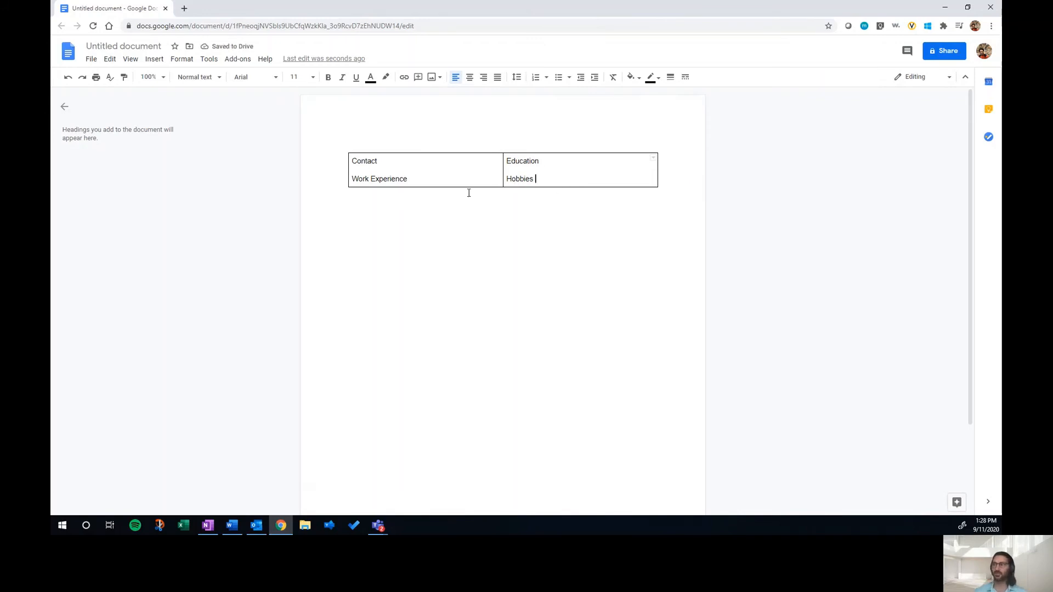
Step: Make the table row taller and move the column divider slightly left
drag(477, 187, 461, 321)
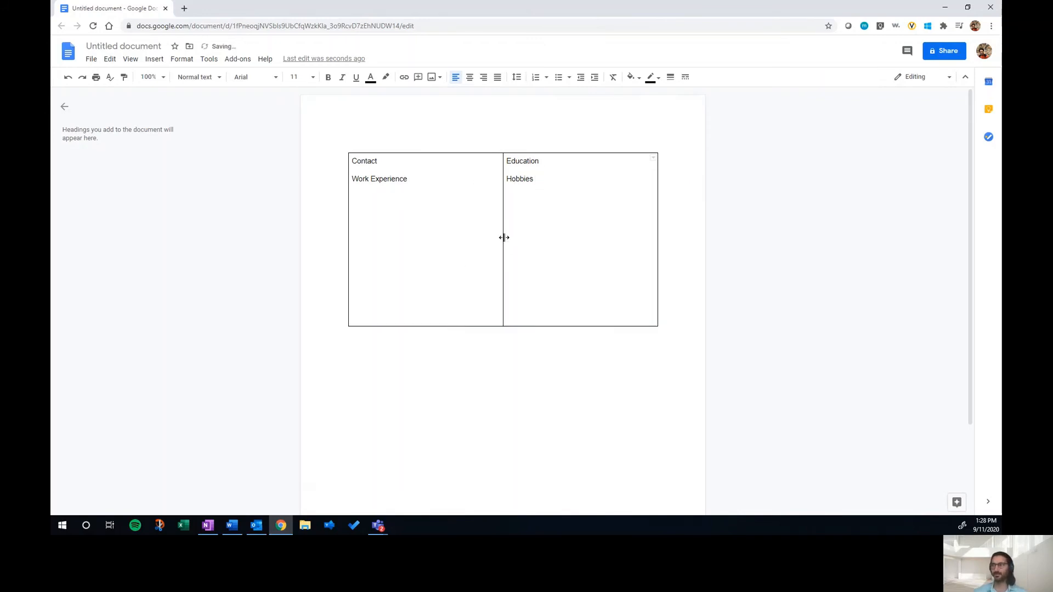
mouse_move(502, 235)
mouse_down()
mouse_move(445, 246)
mouse_move(530, 237)
mouse_move(532, 252)
mouse_move(494, 225)
mouse_up()
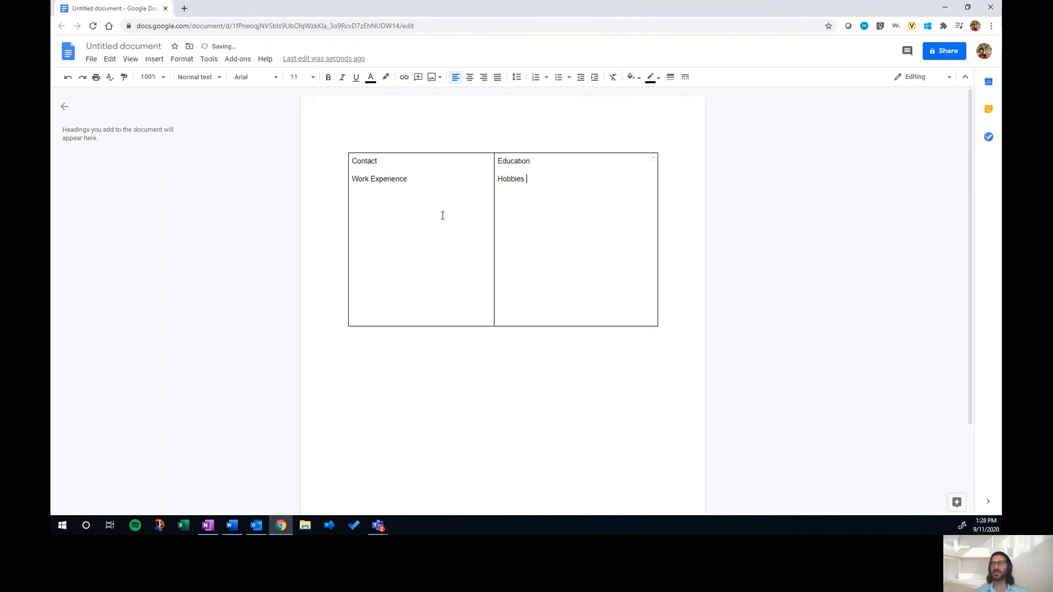
Step: Adjust the blank lines between Contact and Work Experience in the left cell
click(414, 173)
key(Return)
key(Return)
key(Return)
key(Return)
key(Return)
key(Return)
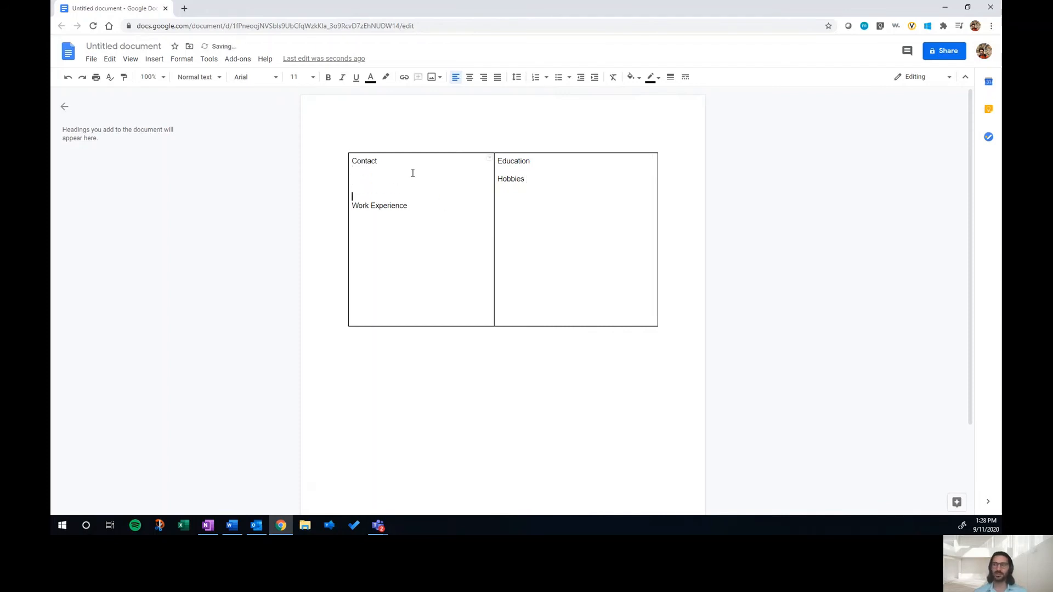
key(BackSpace)
key(BackSpace)
key(BackSpace)
key(BackSpace)
key(BackSpace)
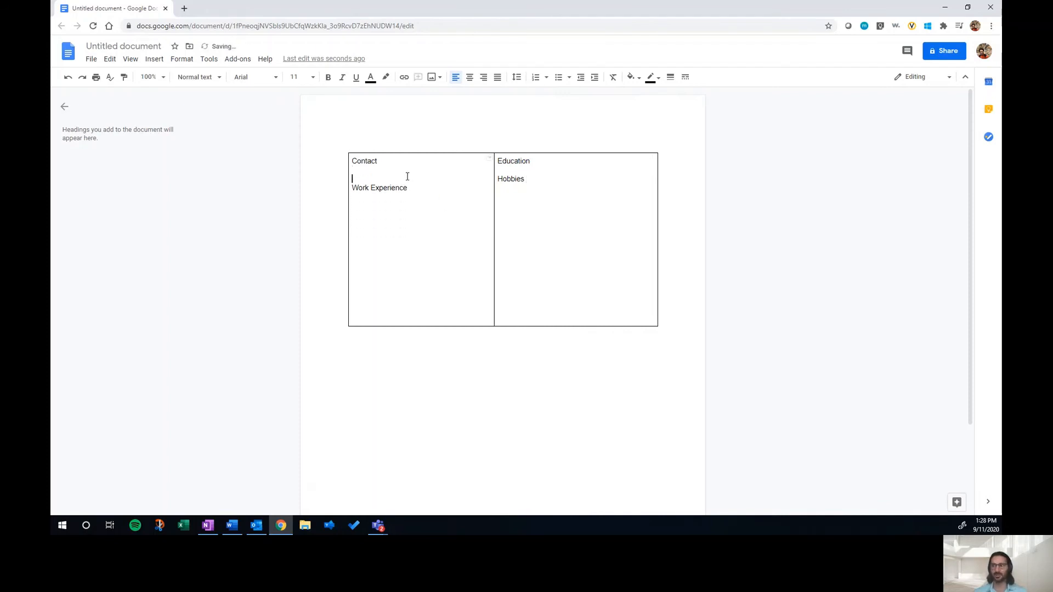
Step: Adjust the blank lines between Education and Hobbies in the right cell
key(BackSpace)
key(BackSpace)
key(BackSpace)
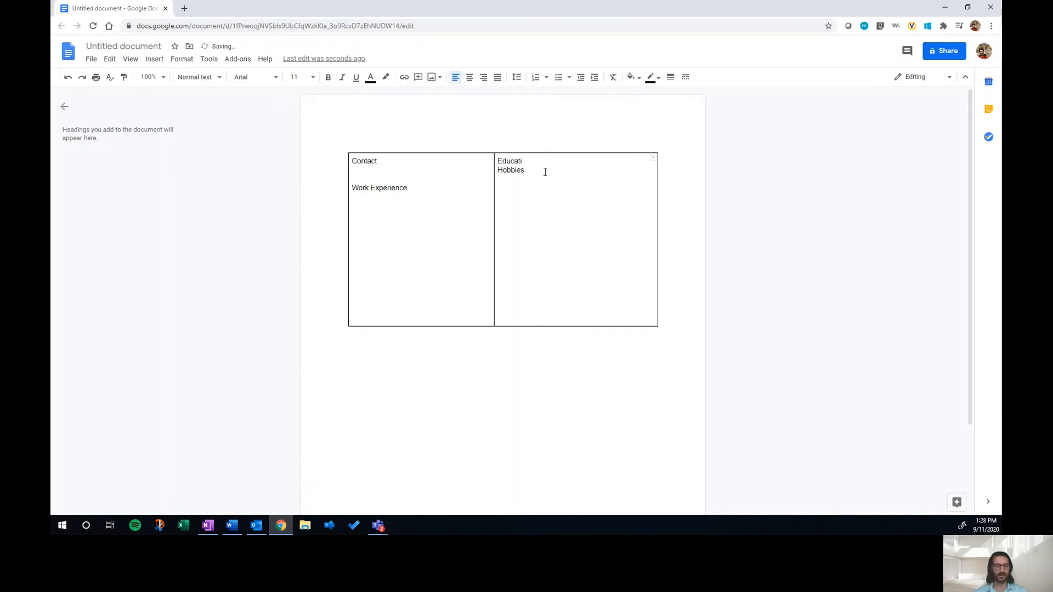
key(Return)
key(Return)
key(Return)
key(Return)
key(Return)
key(Return)
key(Return)
key(Return)
key(Return)
key(Return)
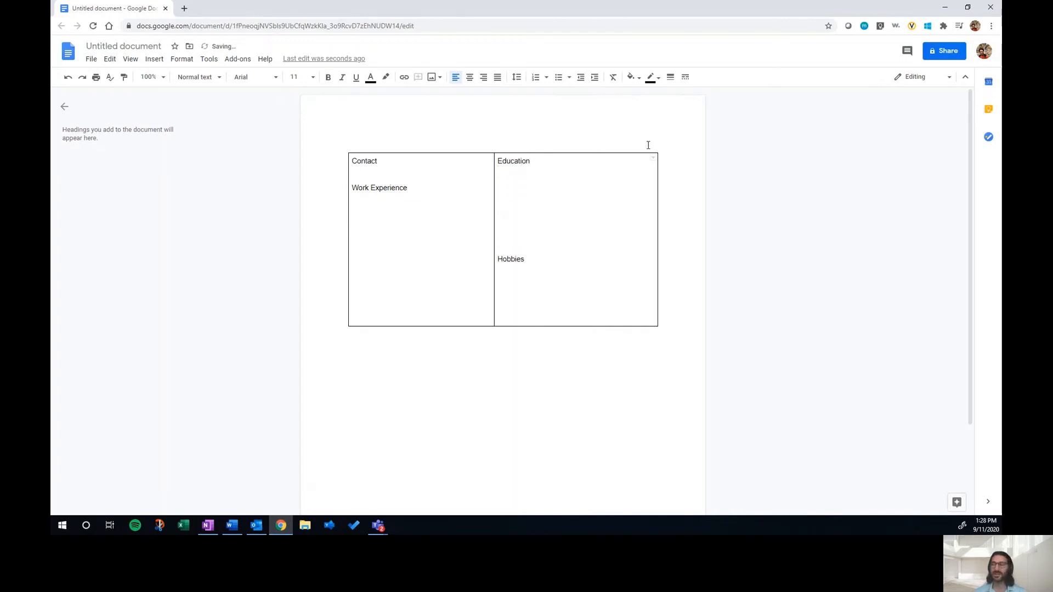
Step: Add a Volunteer heading below Hobbies in the right cell, with blank lines above it
click(551, 280)
key(Return)
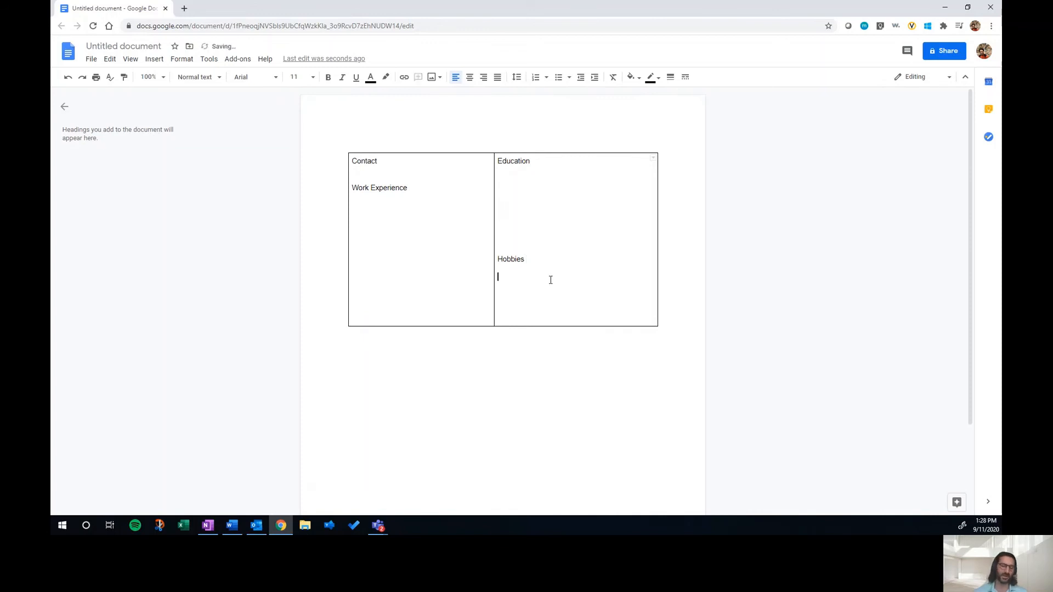
text(Volunteer)
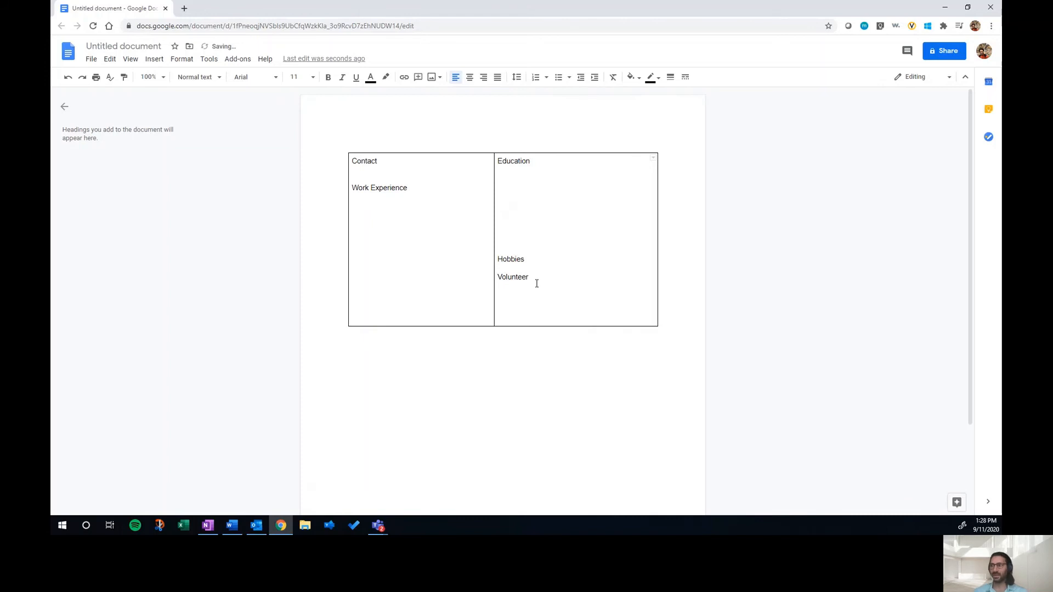
click(541, 271)
key(Return)
key(Return)
key(Return)
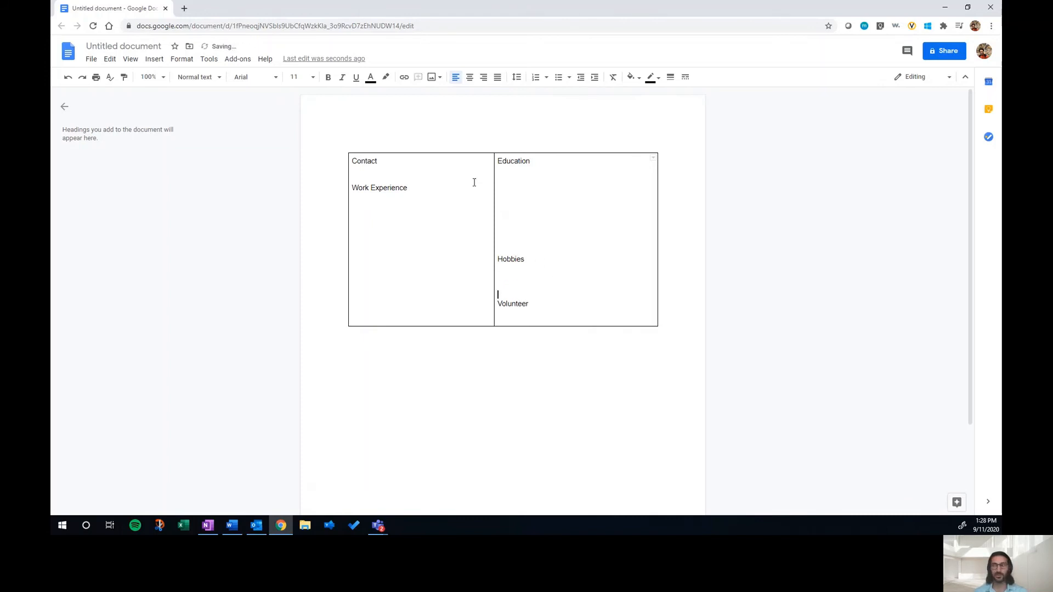
Step: Set the table border width to 0 pt in the table properties
right_click(437, 201)
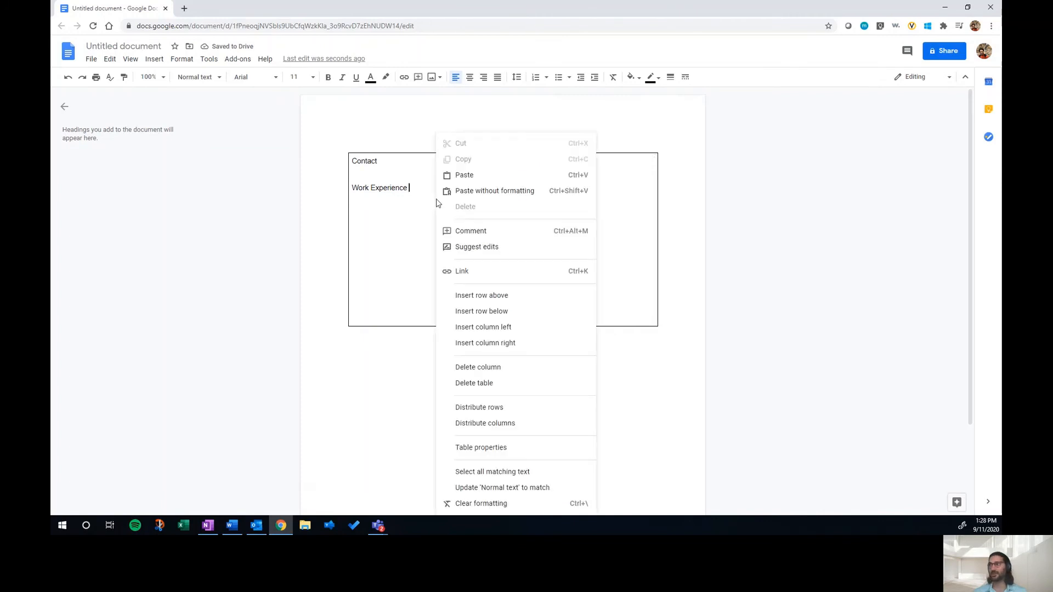
click(501, 447)
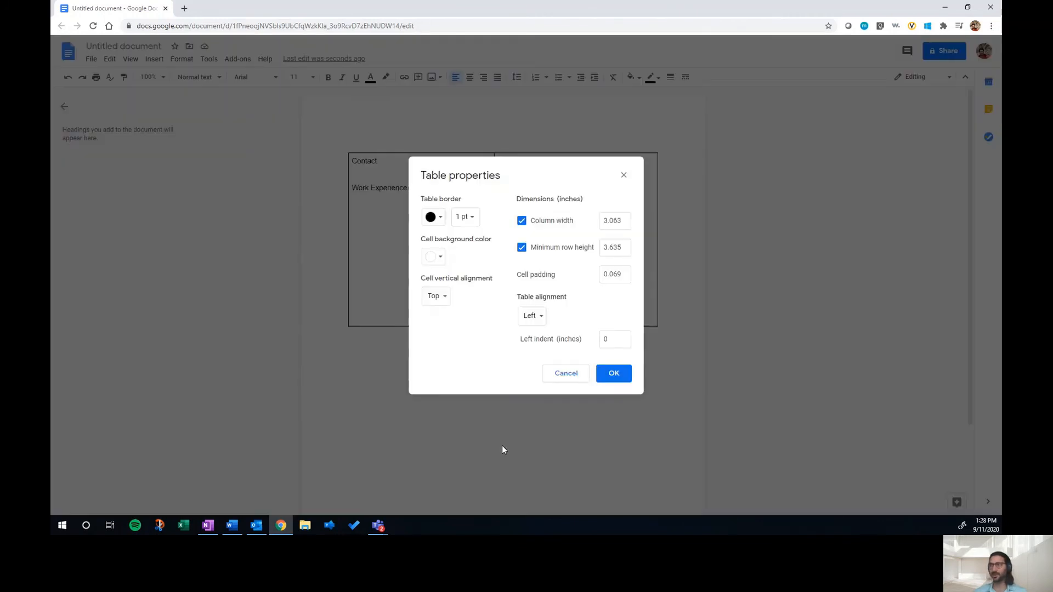
click(471, 217)
click(483, 239)
click(614, 374)
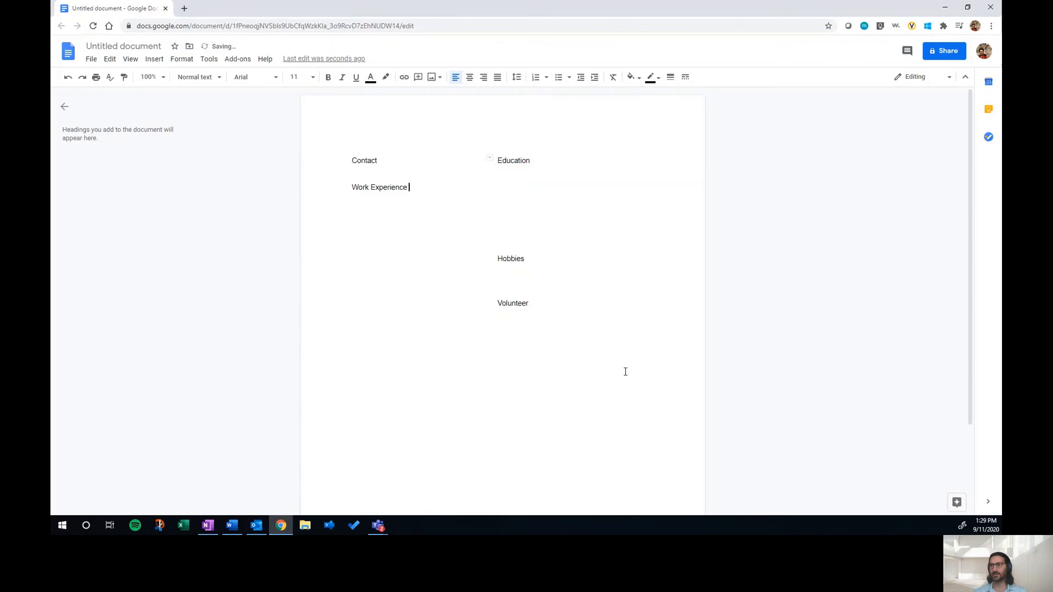
Step: Set the table border width back to 1 pt in the table properties
right_click(437, 222)
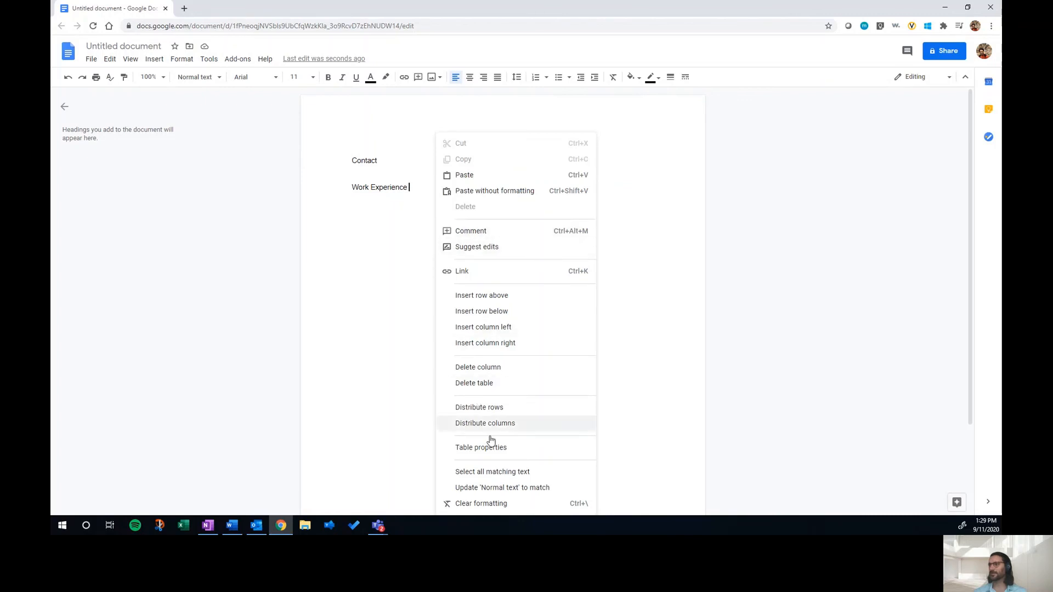
click(481, 447)
click(465, 217)
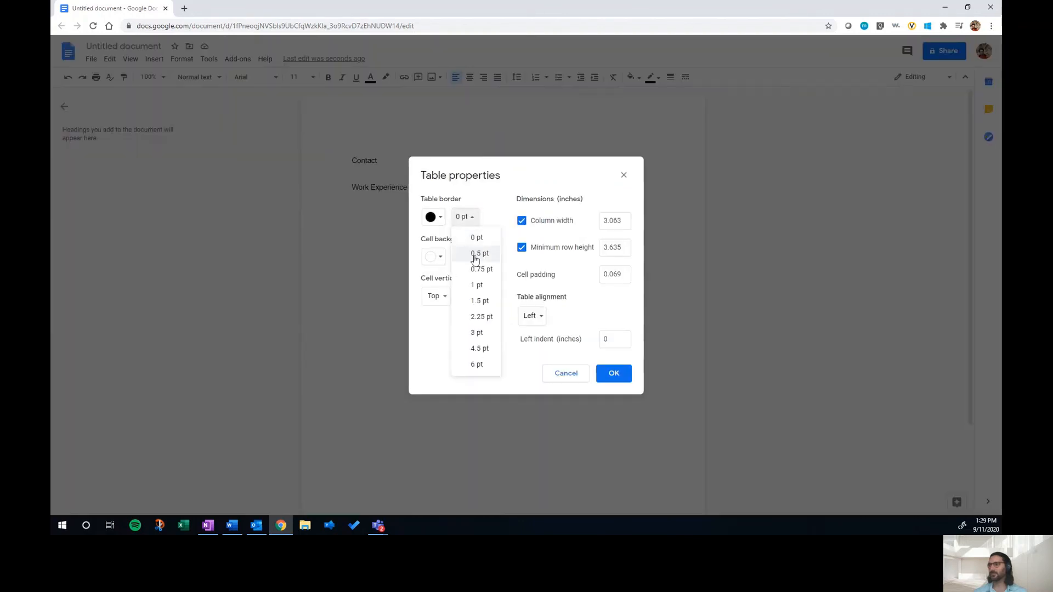
click(477, 286)
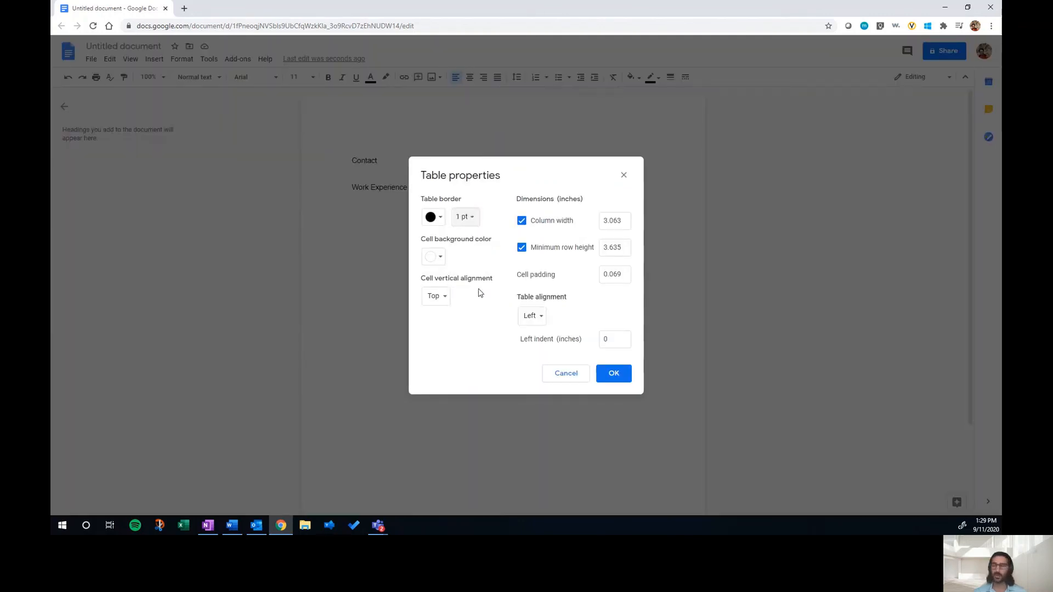
click(612, 374)
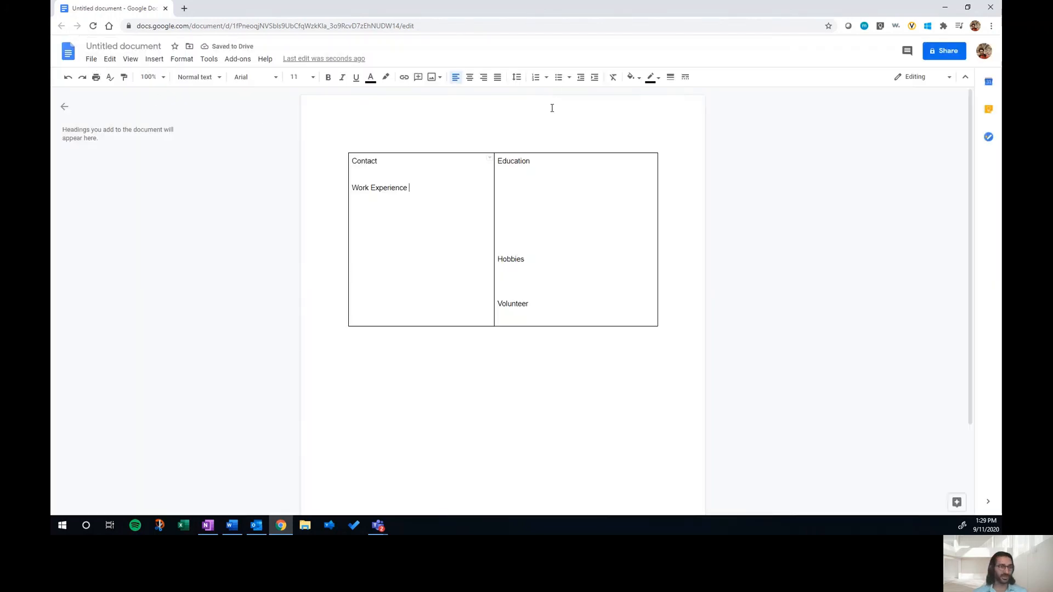
Step: Set the top, bottom, left and right page margins to .75 inches in page setup
click(92, 60)
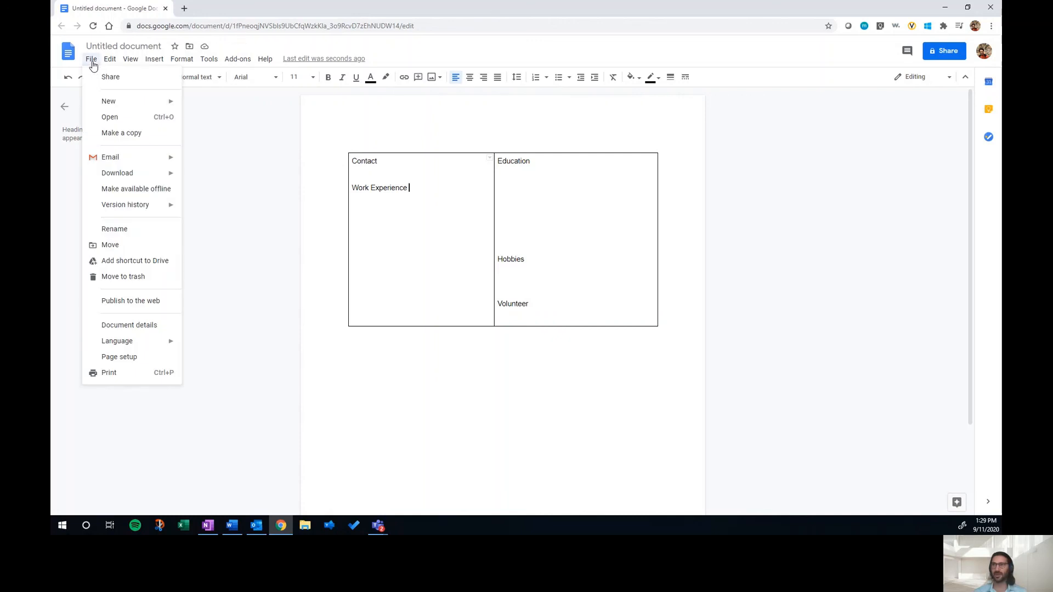
click(125, 357)
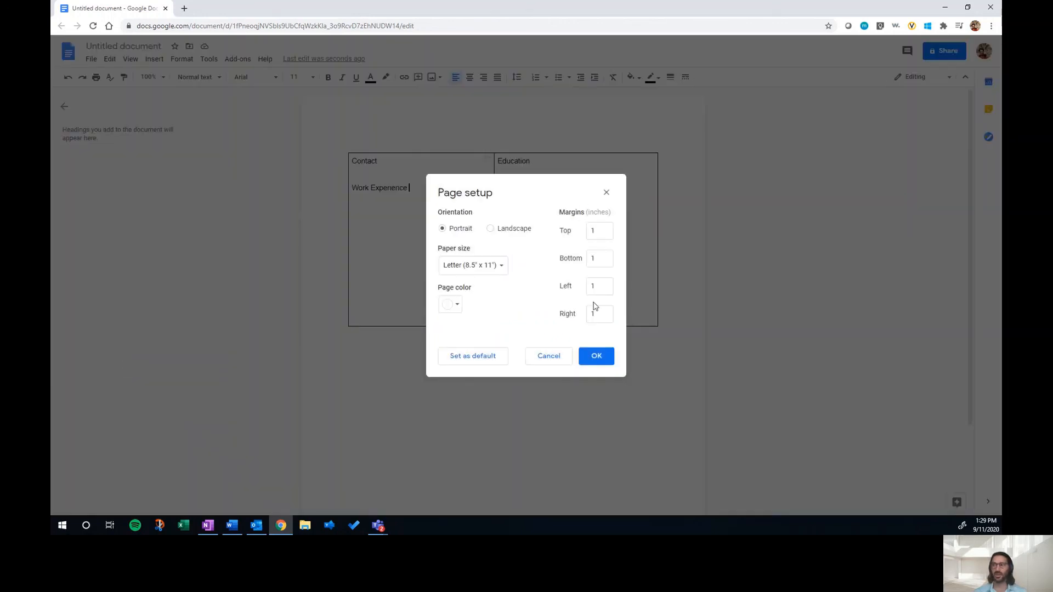
click(599, 233)
key(BackSpace)
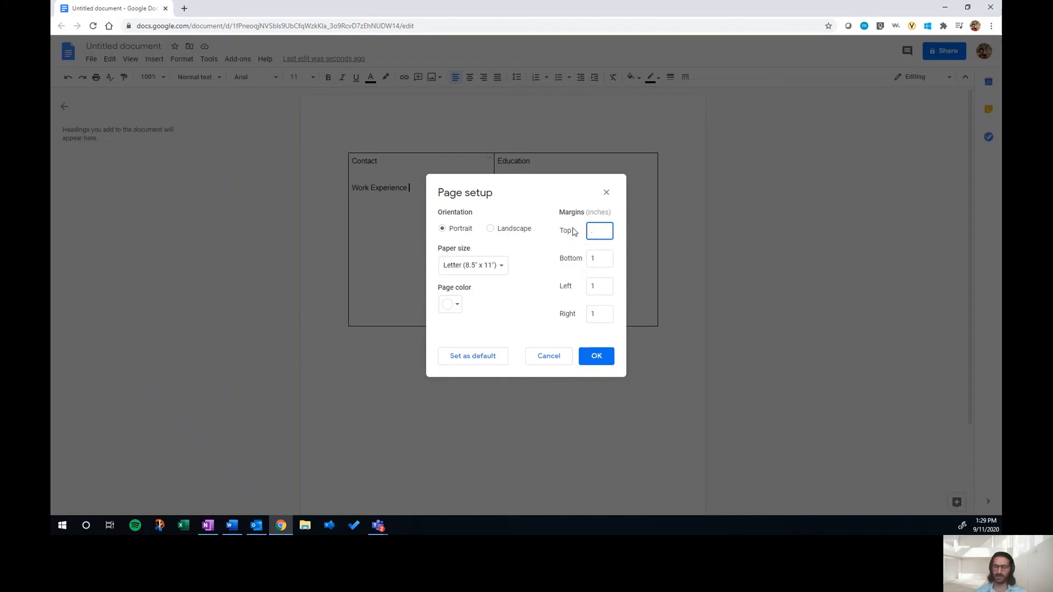
click(595, 258)
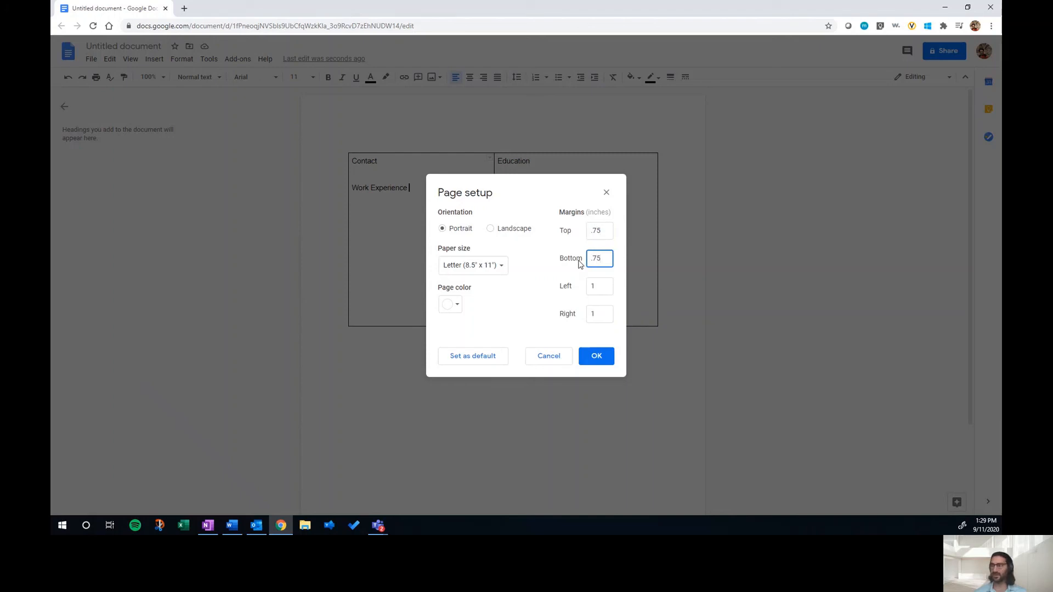
click(608, 286)
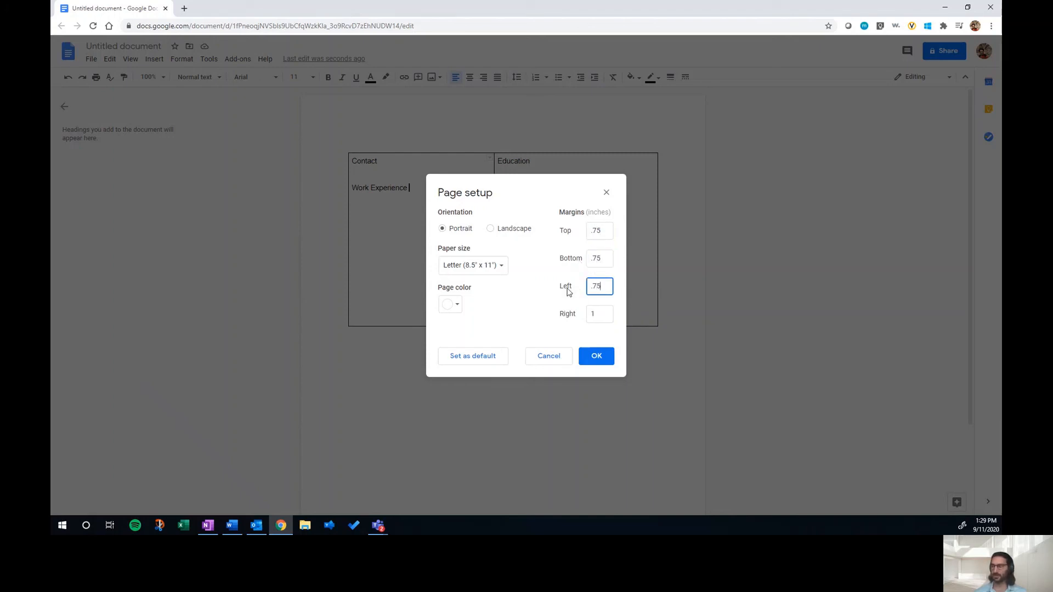
click(596, 318)
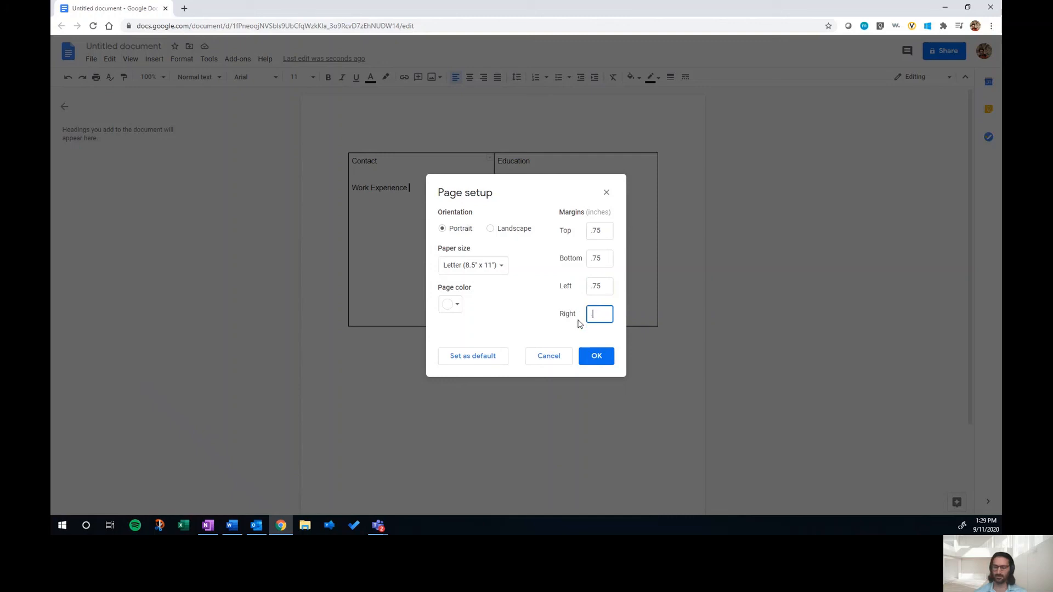
click(596, 359)
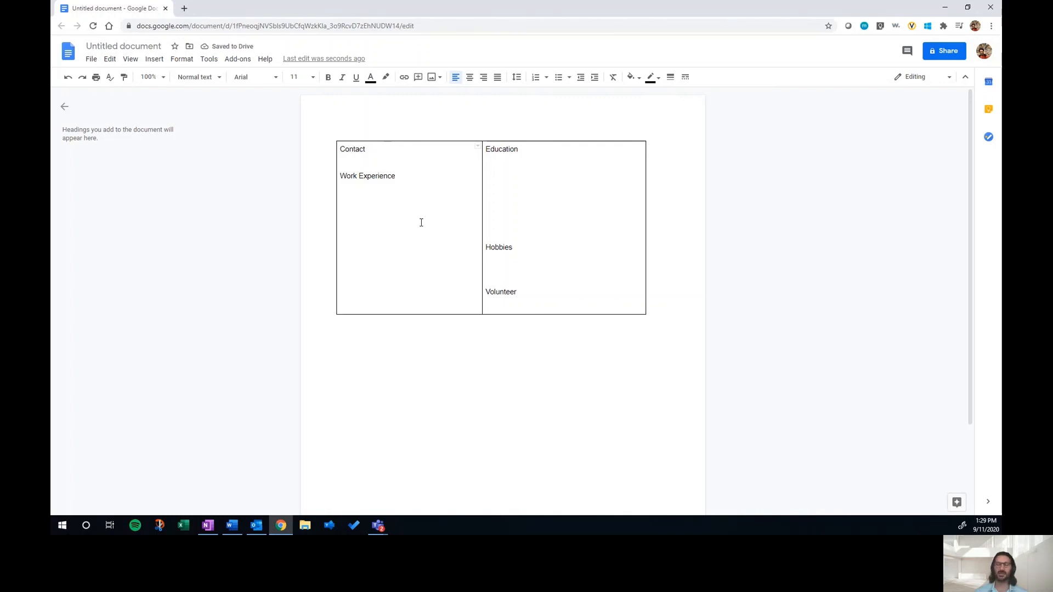
Step: Undo the page margin change
key(ctrl+z)
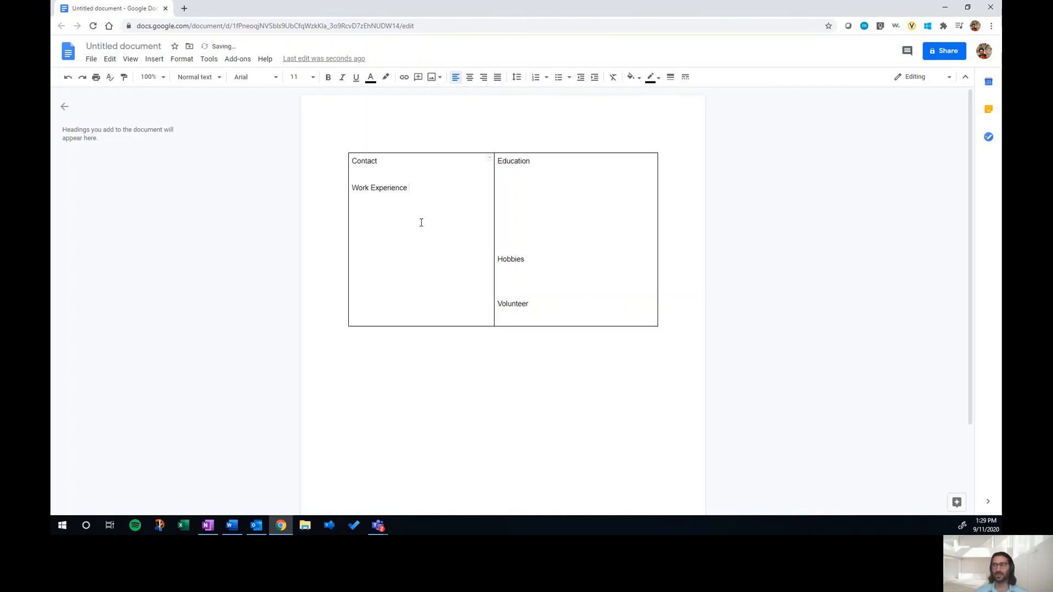
key(ctrl+z)
key(ctrl+z)
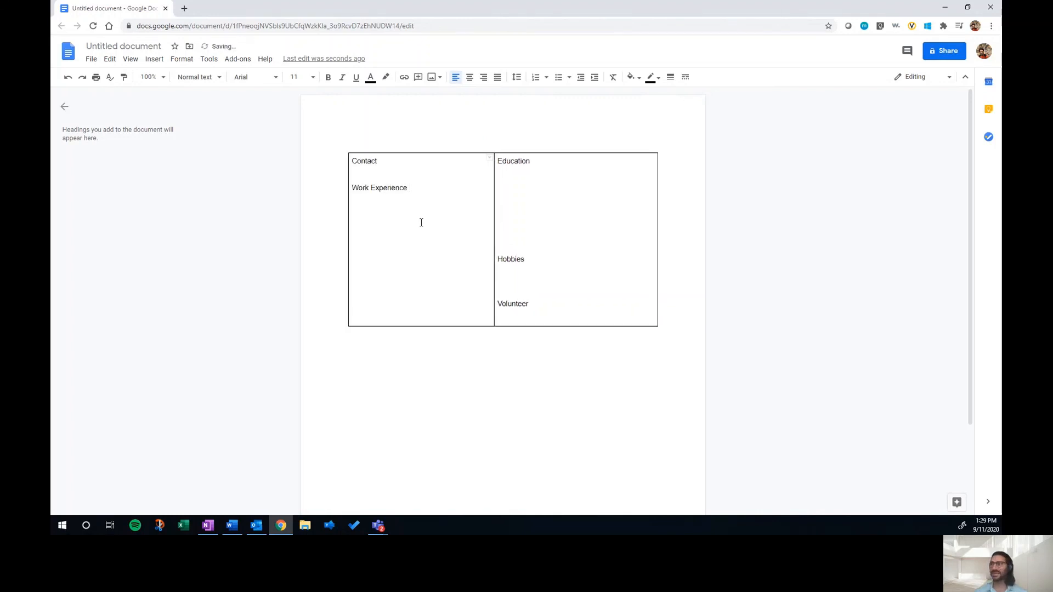
Step: Move the column divider to the right and make the table row taller
drag(494, 194, 525, 193)
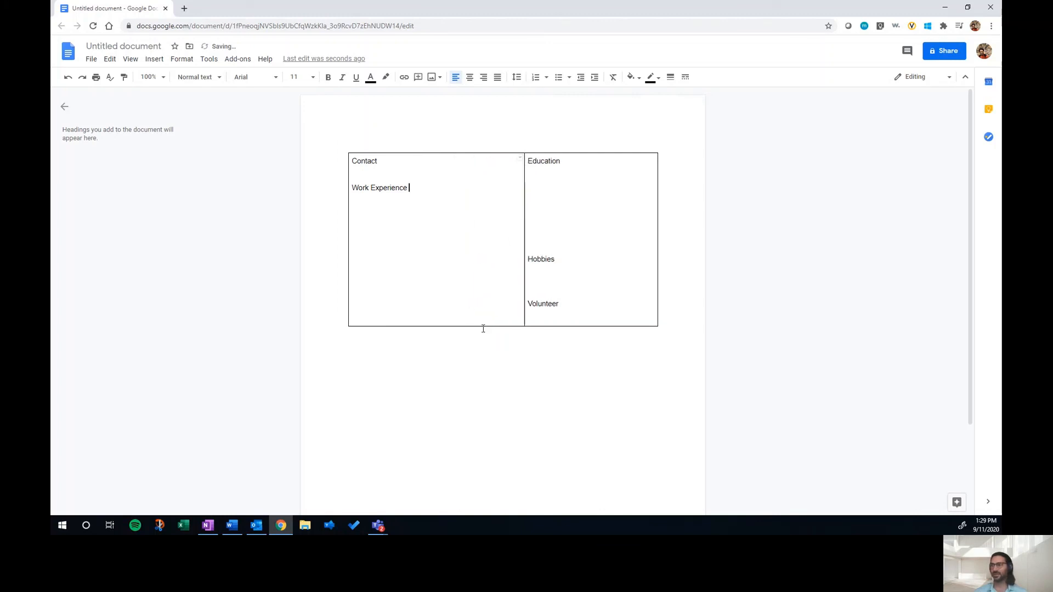
drag(483, 326, 479, 438)
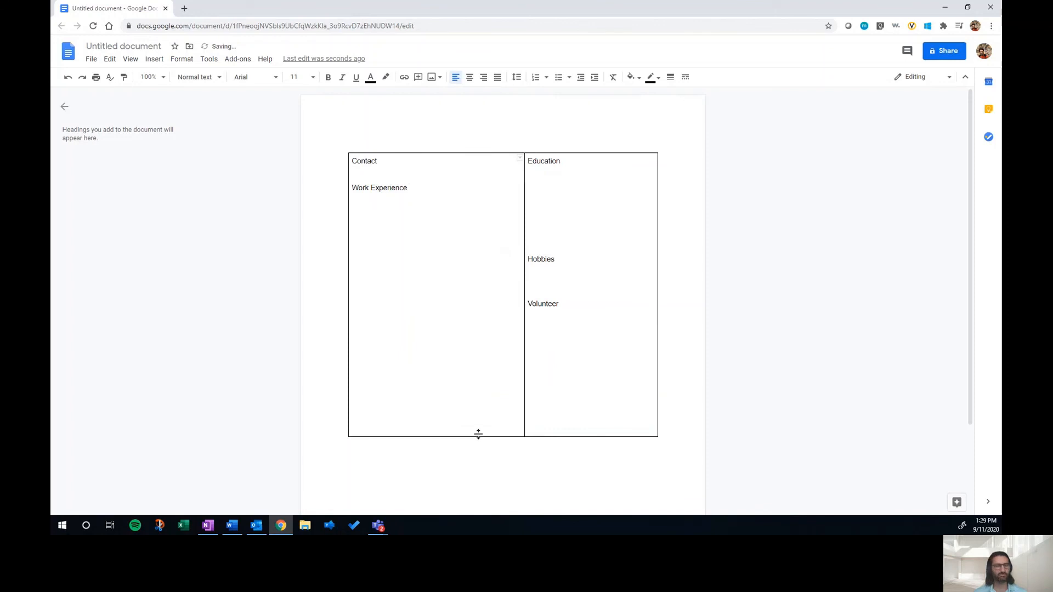